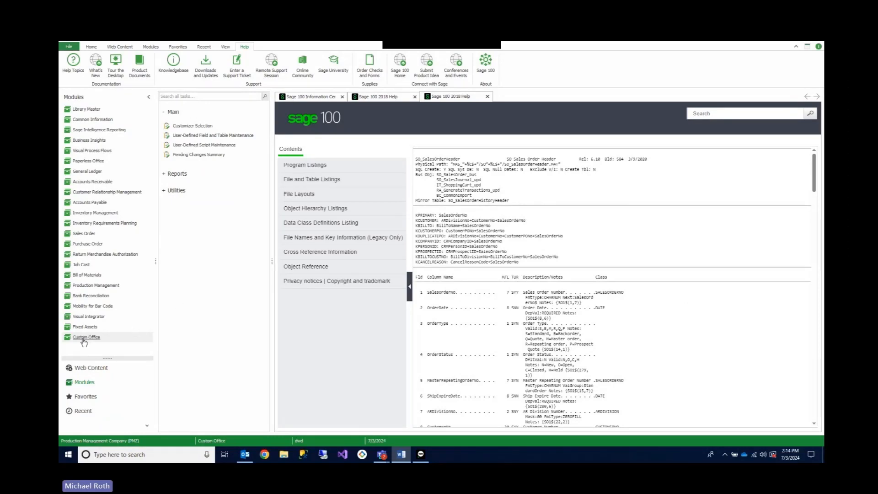
- Start a new user-defined table in the Accounts Receivable module, naming it CUSTOMER_SHADOW and keeping the suggested description
click(203, 135)
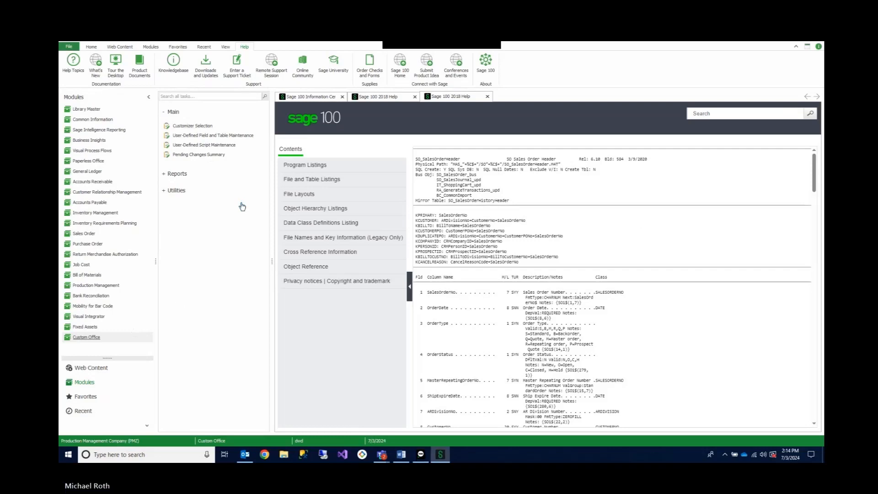
right_click(127, 126)
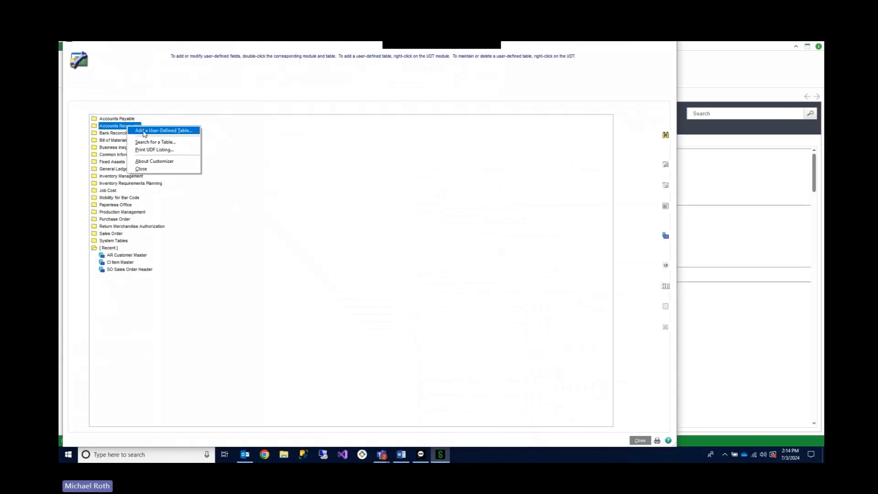
click(143, 132)
text(CUSTOME)
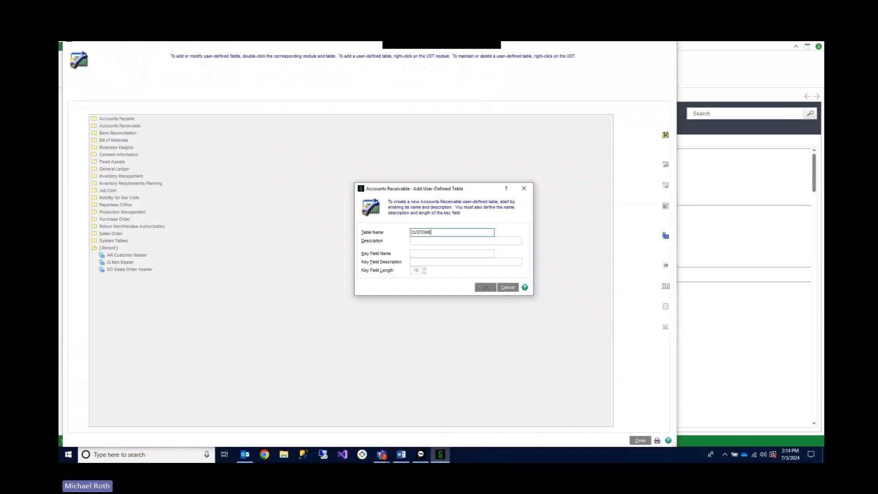
text(R_SHADOW)
key(Tab)
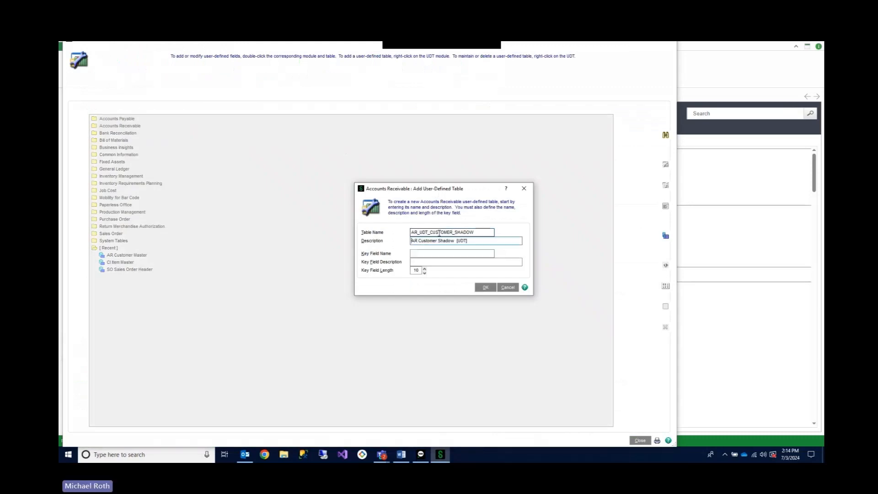
key(Tab)
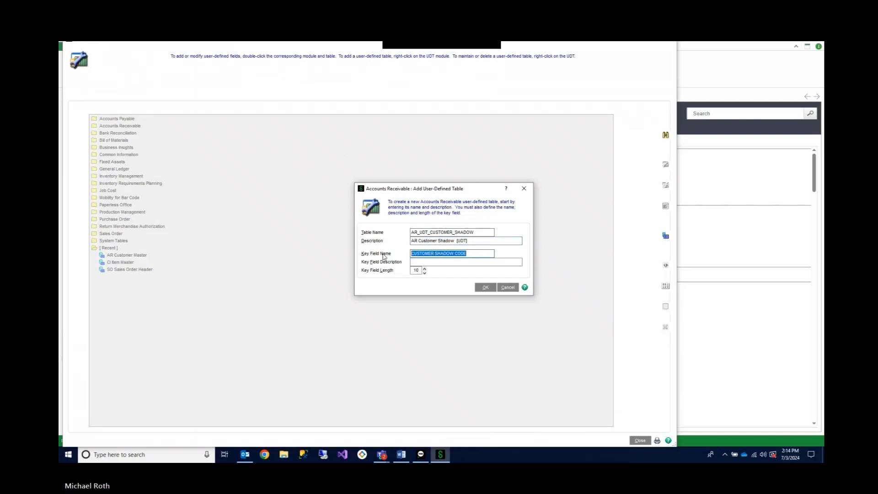
- Define the table's key field as CUSTOMER_NO with a length of 23 and create the table
text(CUSTOMER_NO)
key(Tab)
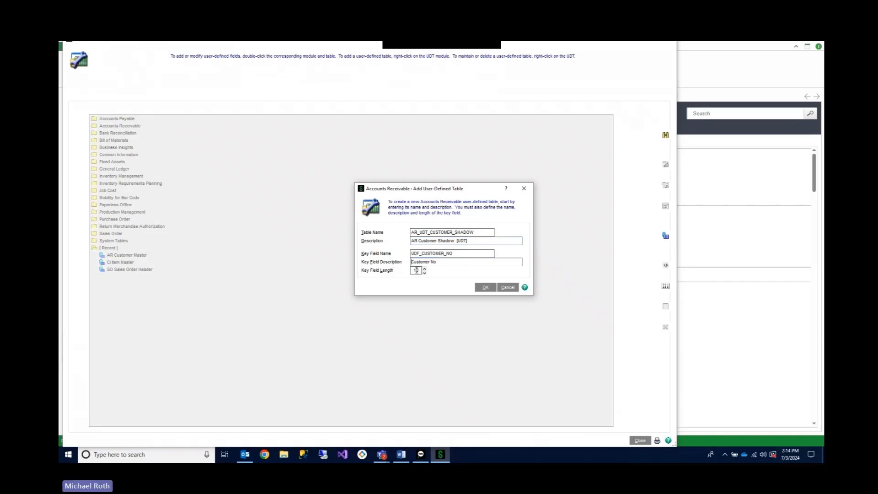
key(Tab)
text(23)
click(484, 287)
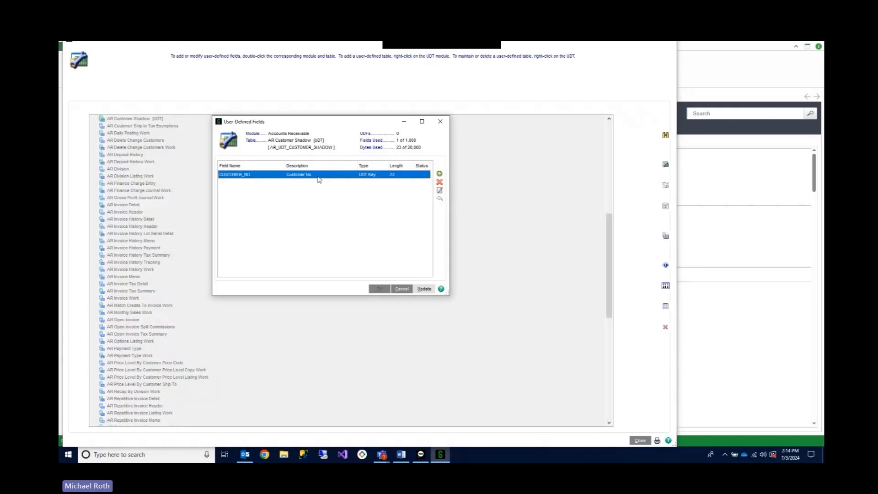
- Add a multi-line string field CUSTOMER_NAME with maximum length 100 to the AR Customer Shadow table and update the data dictionary
click(439, 175)
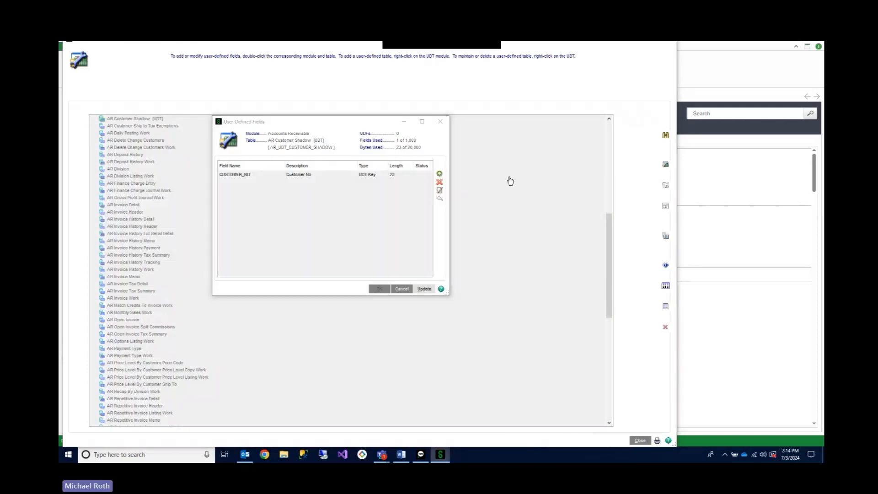
text(CUSTOMER NAME)
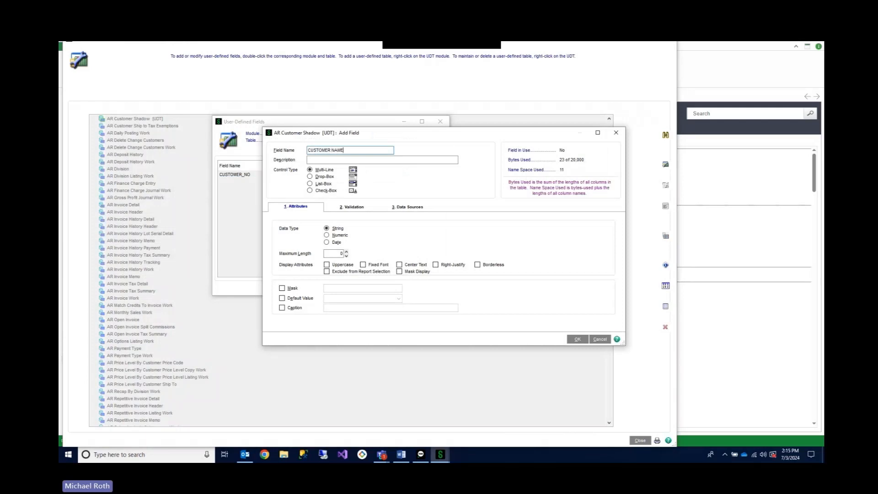
key(Tab)
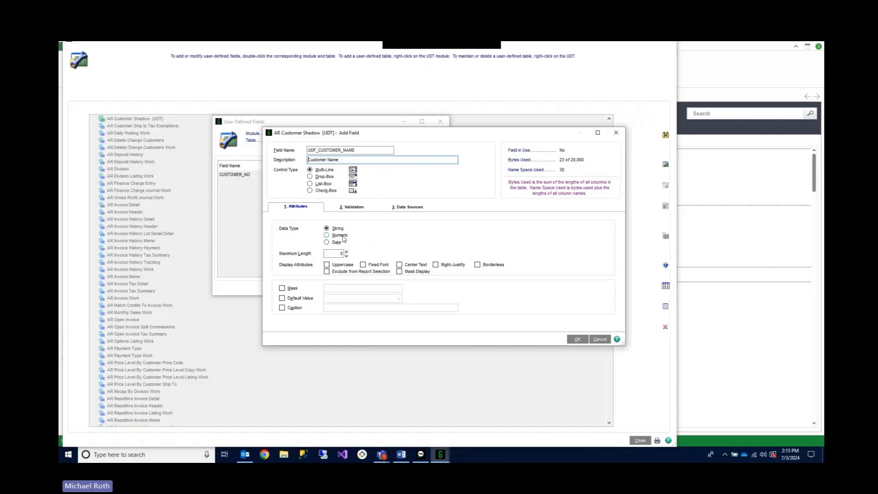
click(341, 254)
text(100)
click(578, 339)
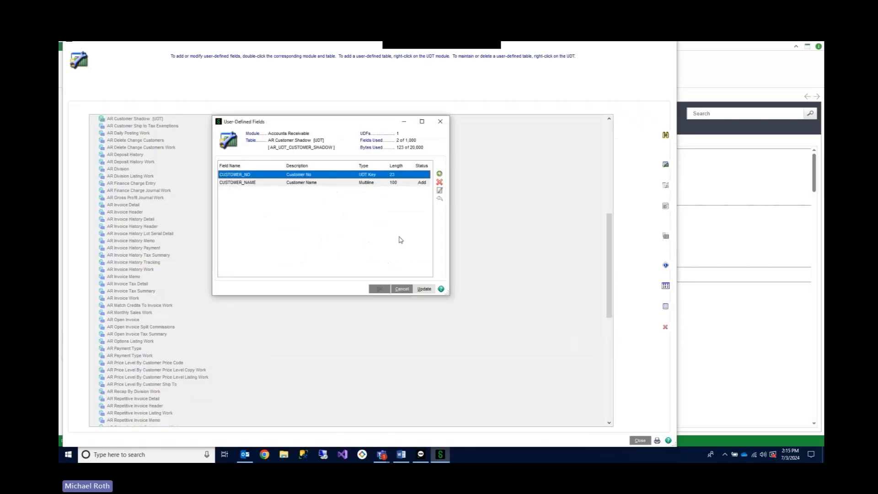
click(425, 290)
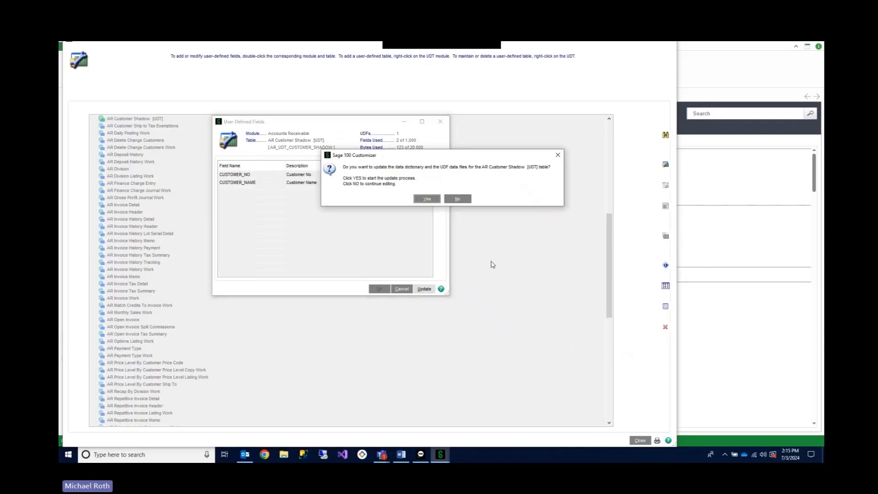
click(425, 200)
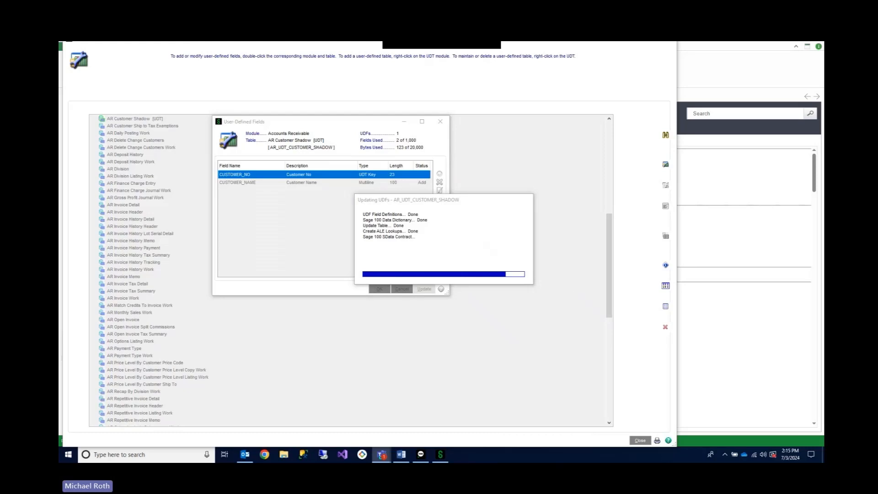
- Attach the DeleteCustomerShadow script to the Table - Post-Delete event of AR Customer Master, reviewing and accepting its code
scroll(270, 186, up, 9)
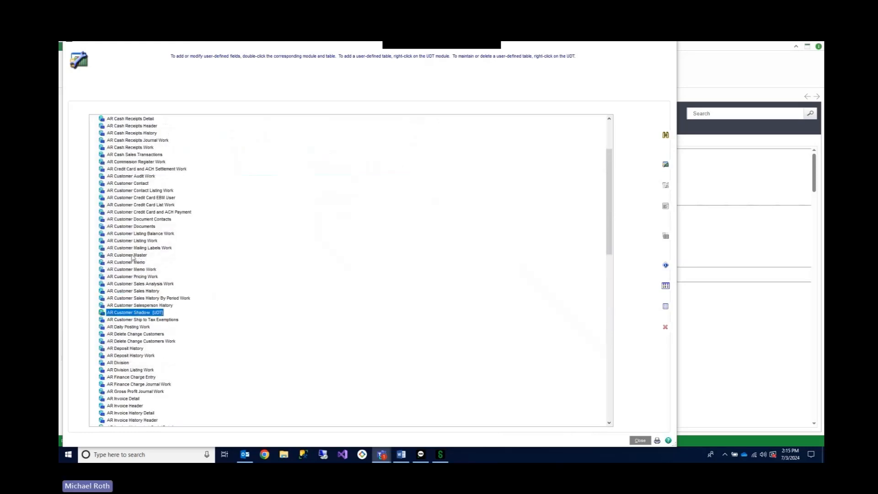
click(132, 256)
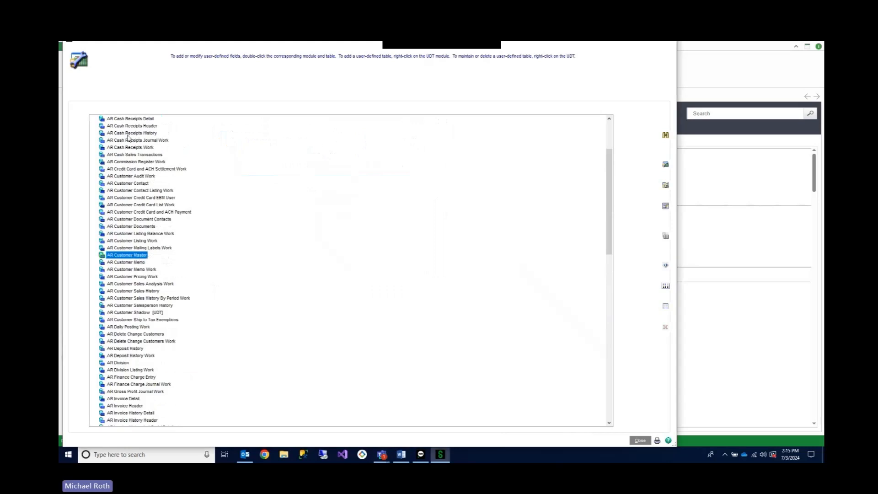
right_click(131, 255)
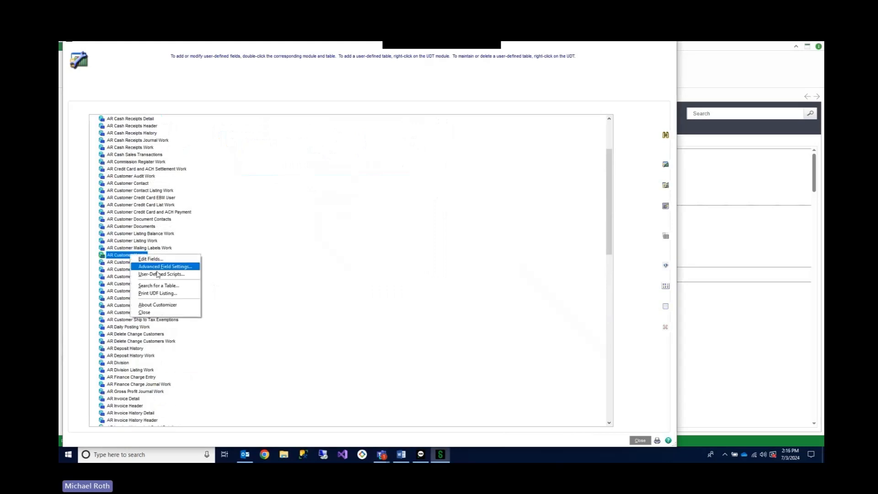
click(158, 274)
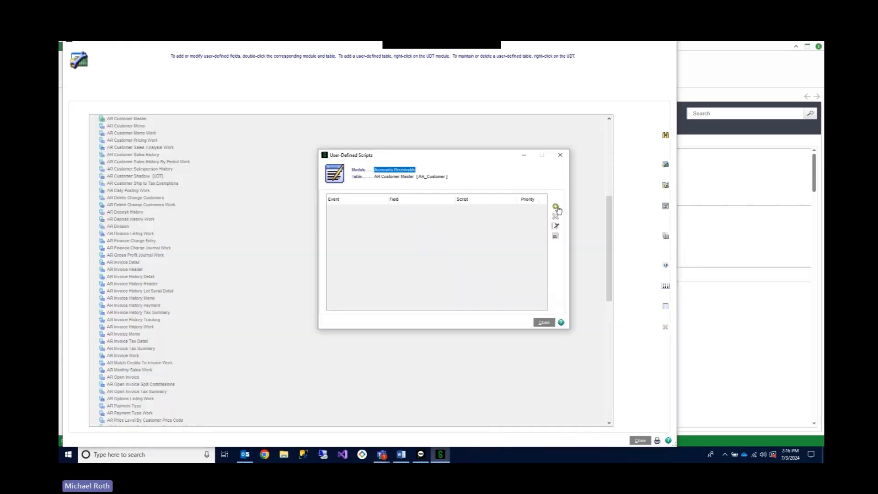
click(556, 206)
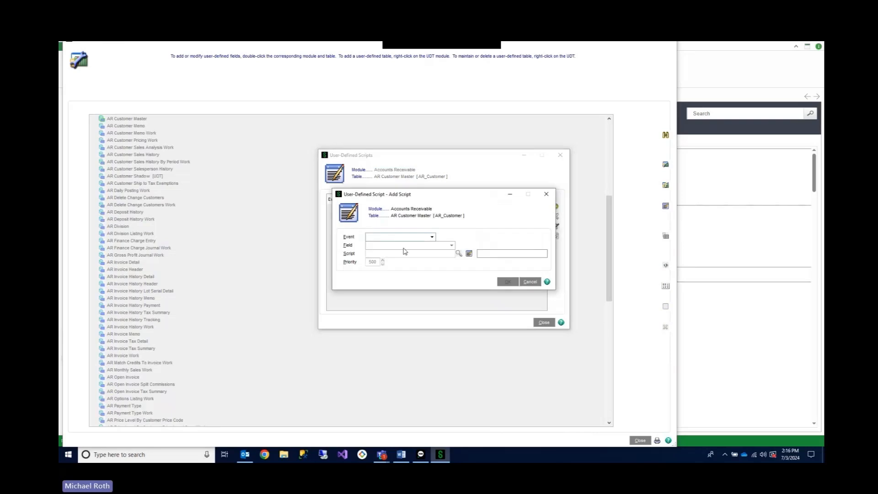
click(393, 238)
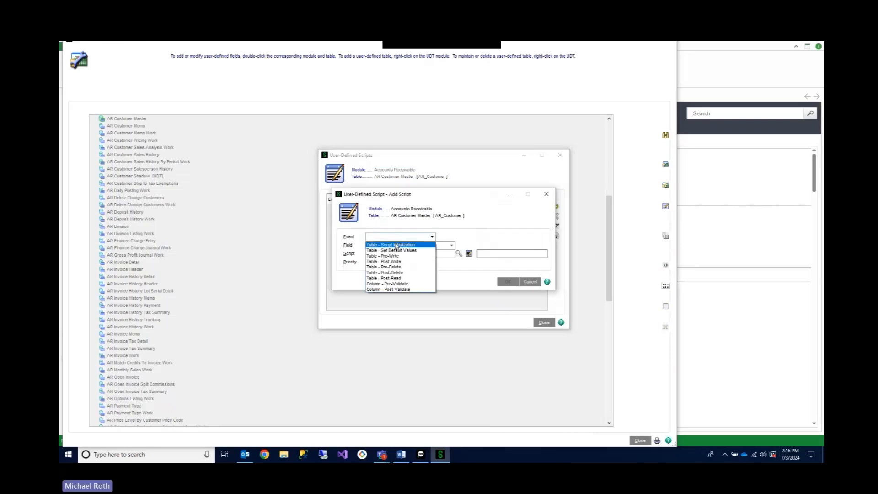
click(397, 272)
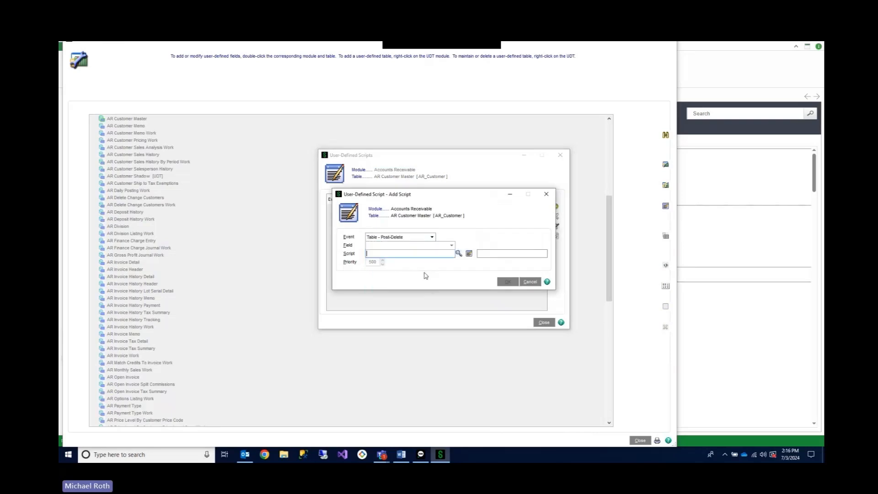
click(459, 253)
double_click(352, 183)
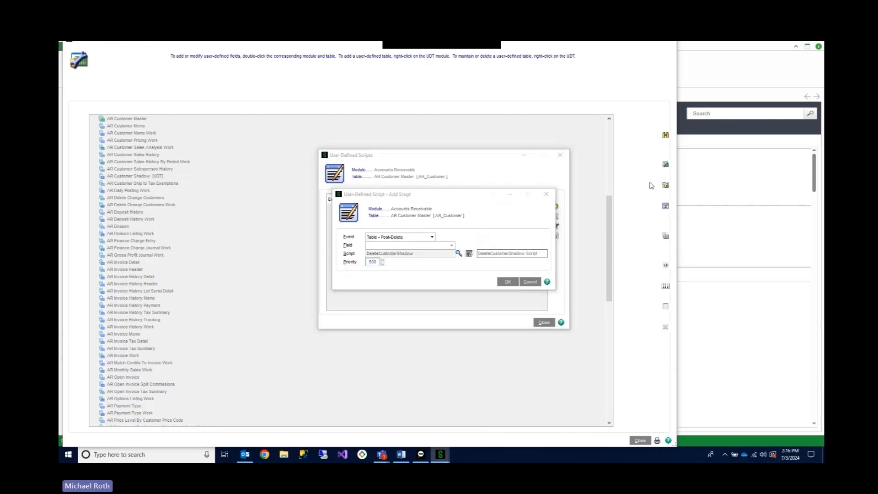
drag(824, 91, 361, 42)
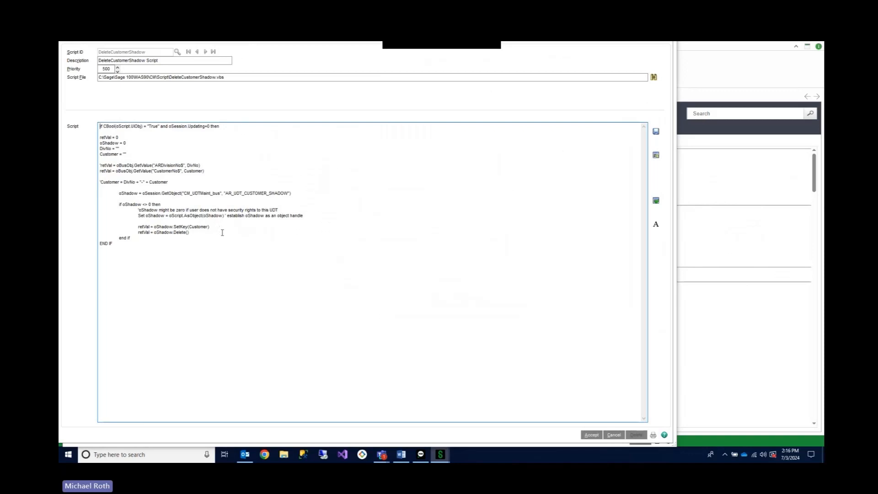
click(593, 436)
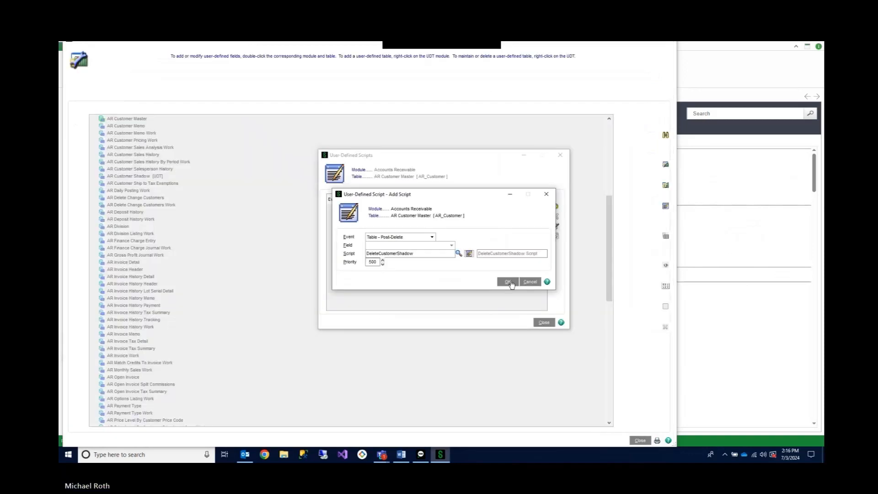
click(511, 284)
- Attach the UpdateCustomerShadow script to the Table - Post-Write event of AR Customer Master, reviewing and accepting its code
click(557, 210)
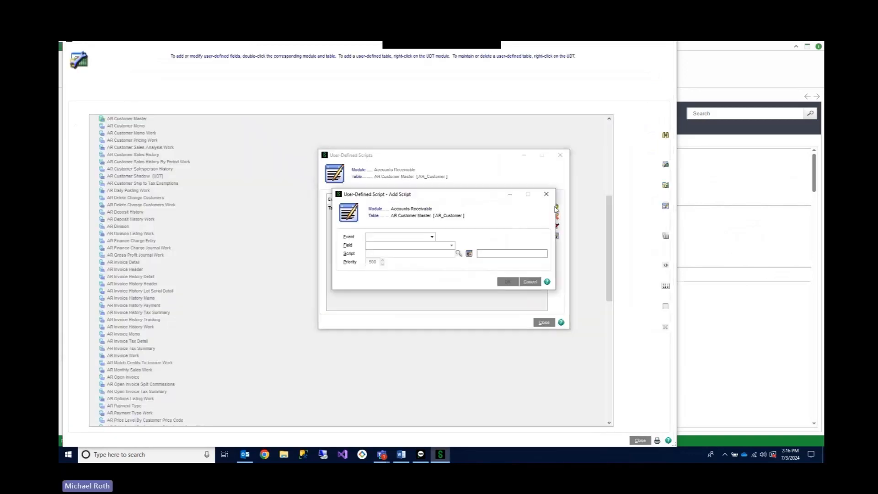
click(427, 237)
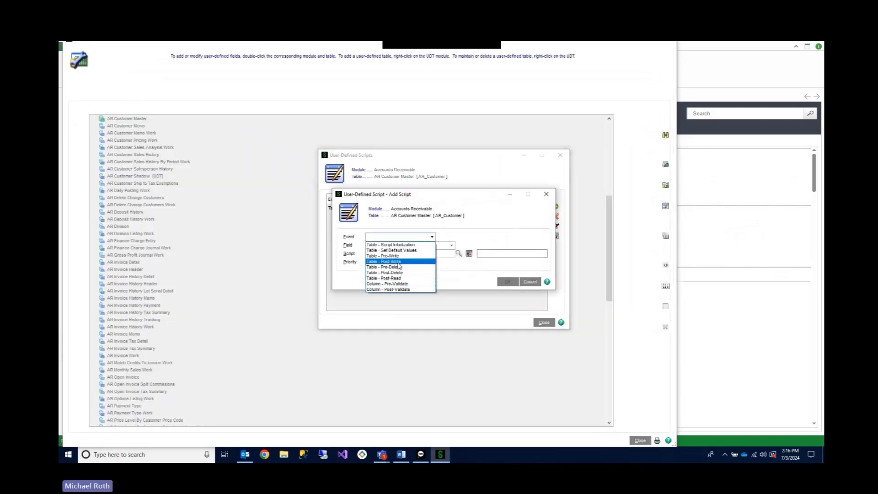
click(398, 262)
click(460, 253)
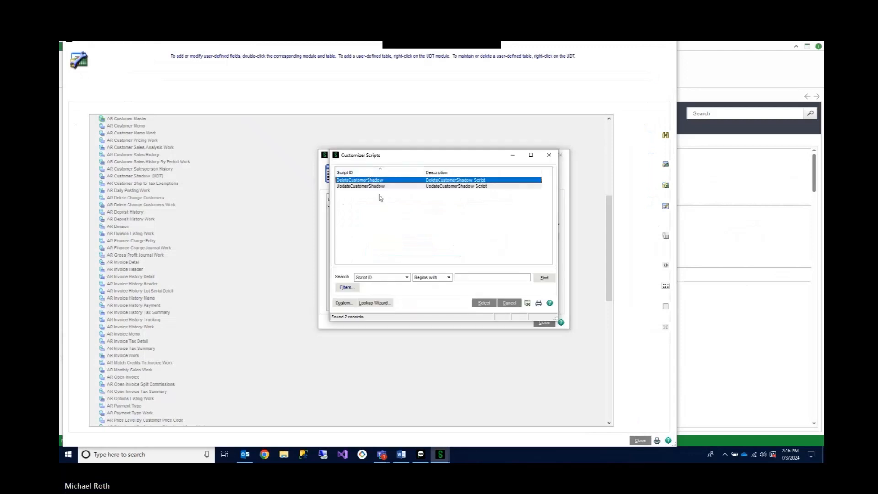
double_click(378, 186)
click(469, 254)
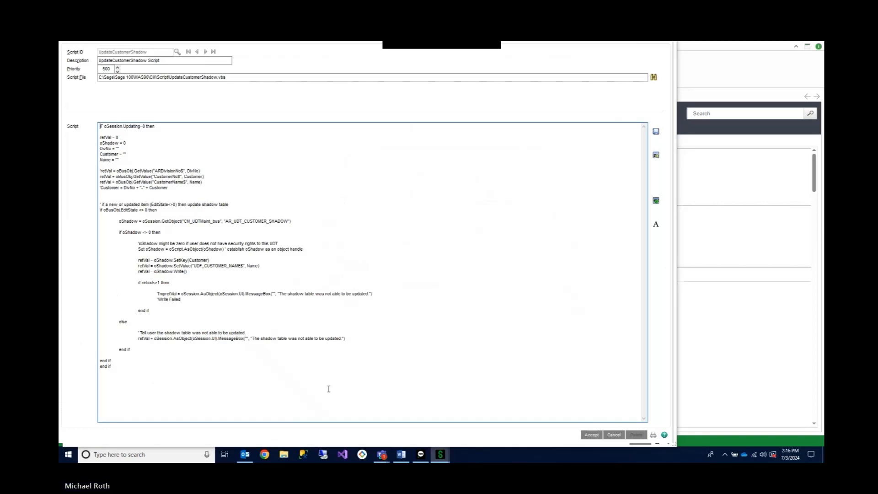
click(590, 435)
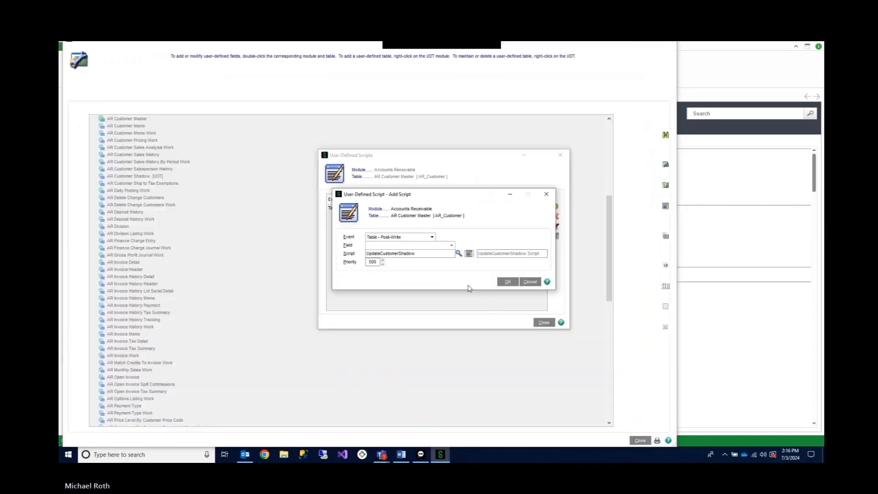
click(506, 281)
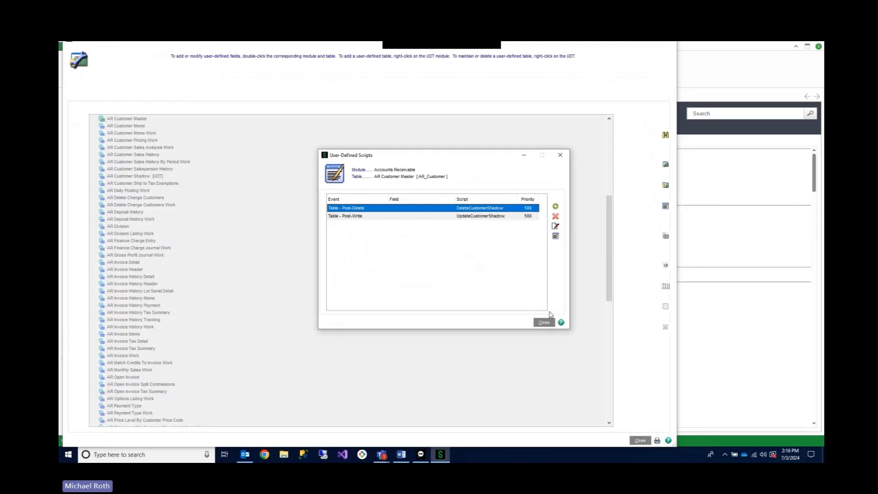
click(544, 323)
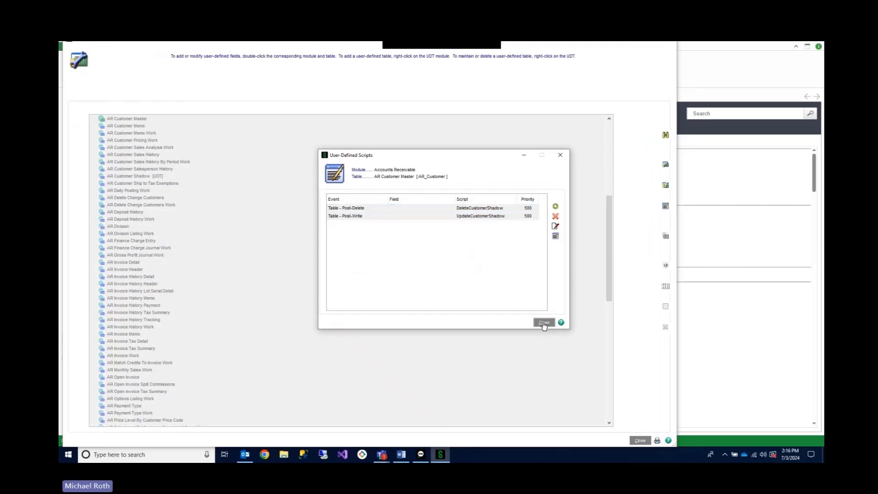
- Leave user-defined field and table maintenance and compile the AR_Customer event scripts into the master script
click(642, 442)
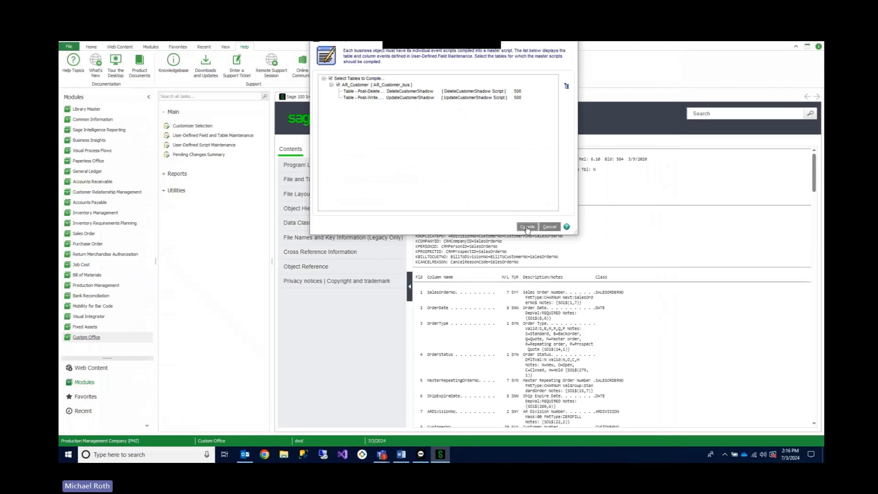
click(527, 227)
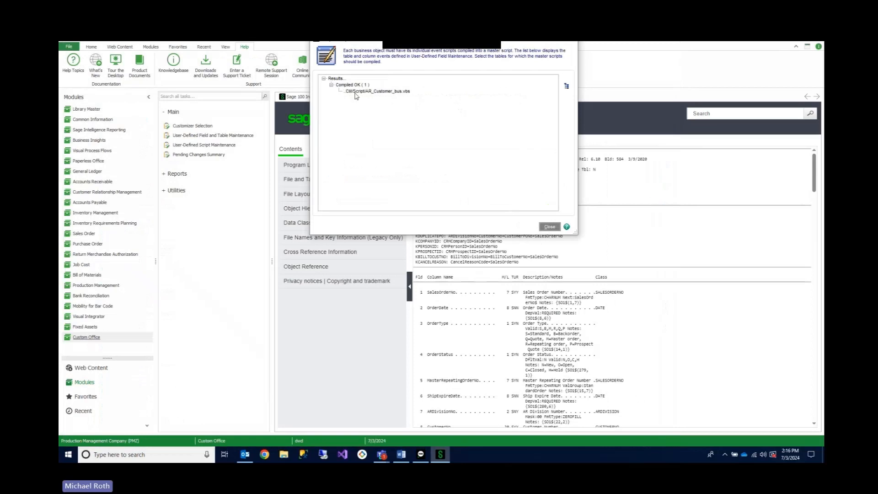
click(549, 226)
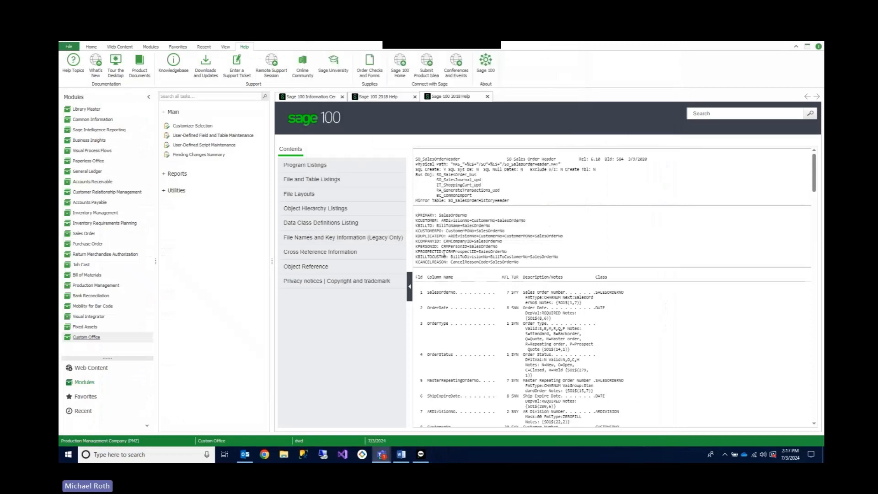
- Return to user-defined field and table maintenance and open the AR Customer Shadow user-defined table for maintenance
click(341, 197)
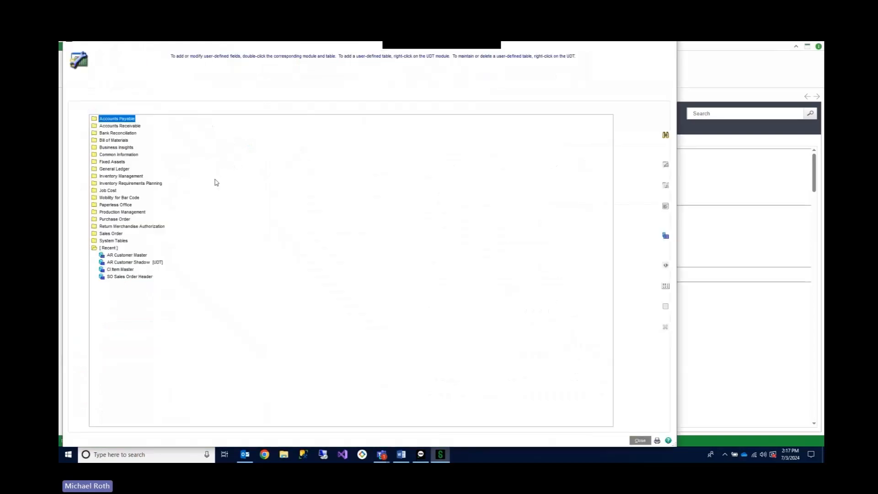
right_click(151, 262)
click(178, 293)
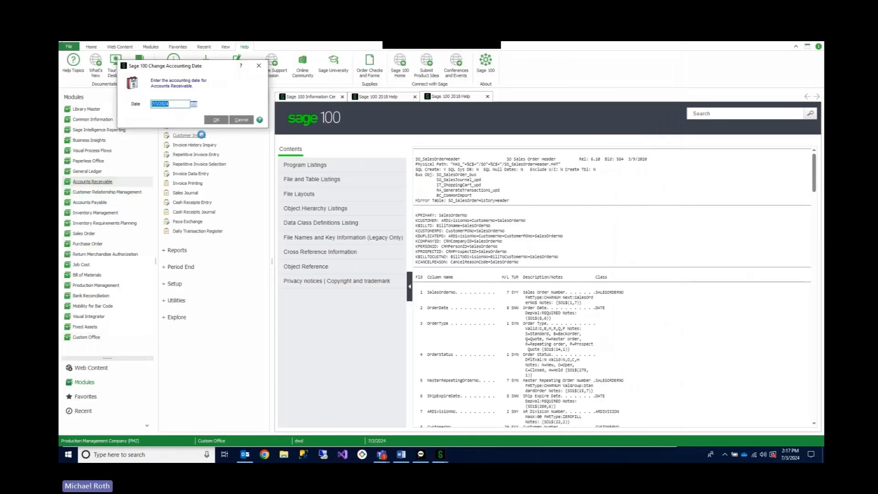
- Open Customer Maintenance with the proposed accounting date, set customer TEST's name to "TEST test", and save the record
click(210, 126)
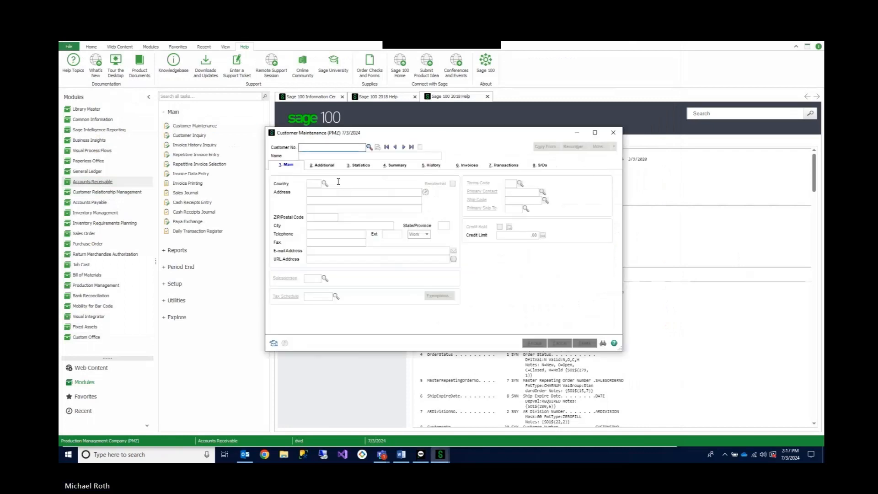
text(TEST)
key(Tab)
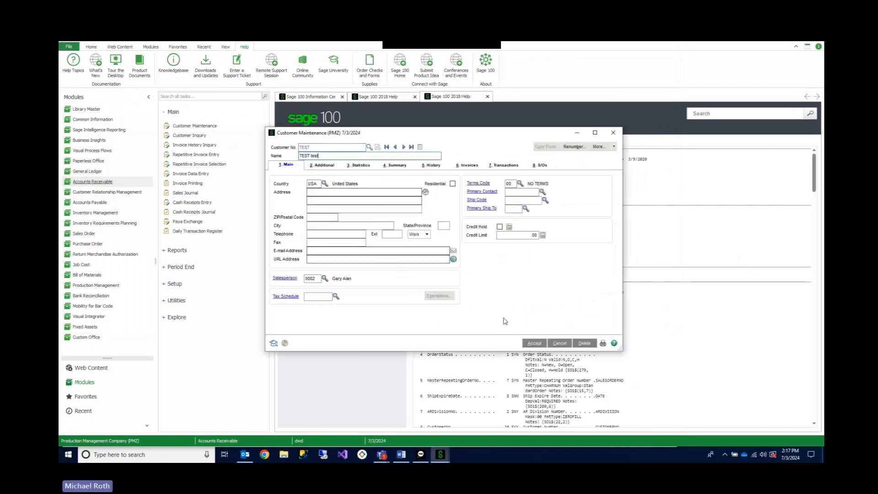
click(534, 343)
- Create customer TEST2 with the name "test2" and salesperson 0001, save it, and leave Customer Maintenance
text(TEST2)
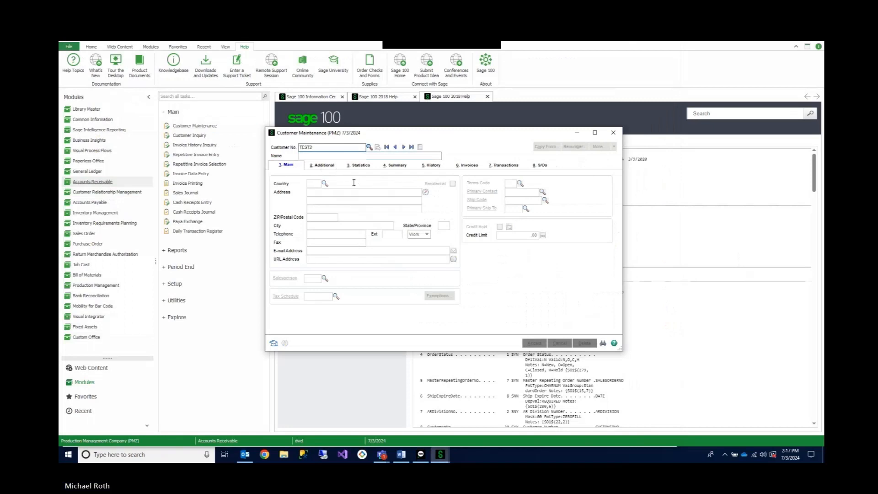
key(Tab)
text(test2)
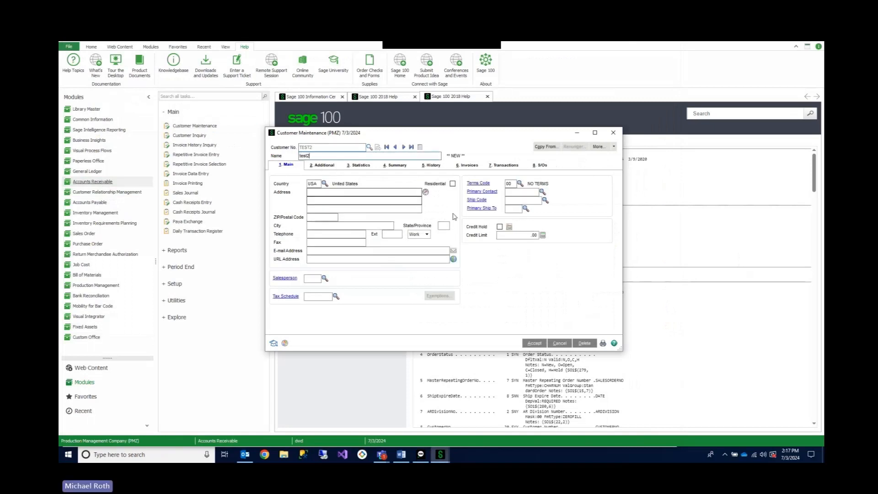
click(534, 343)
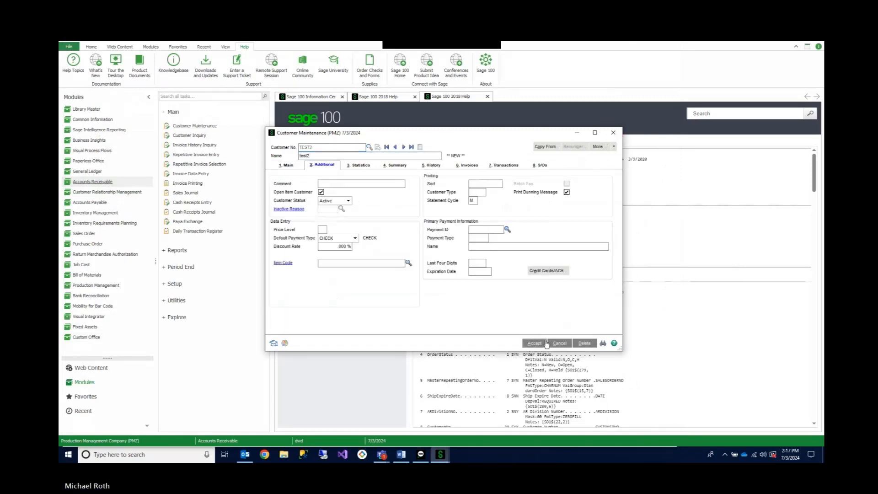
click(434, 190)
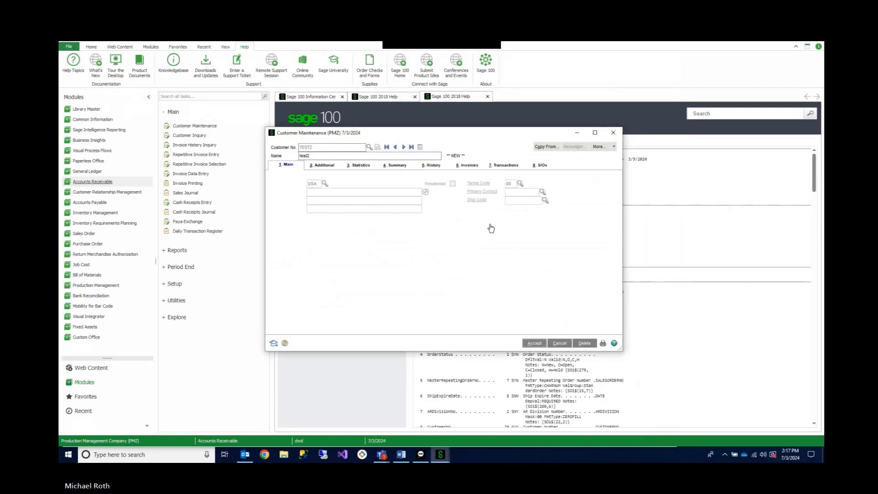
click(325, 278)
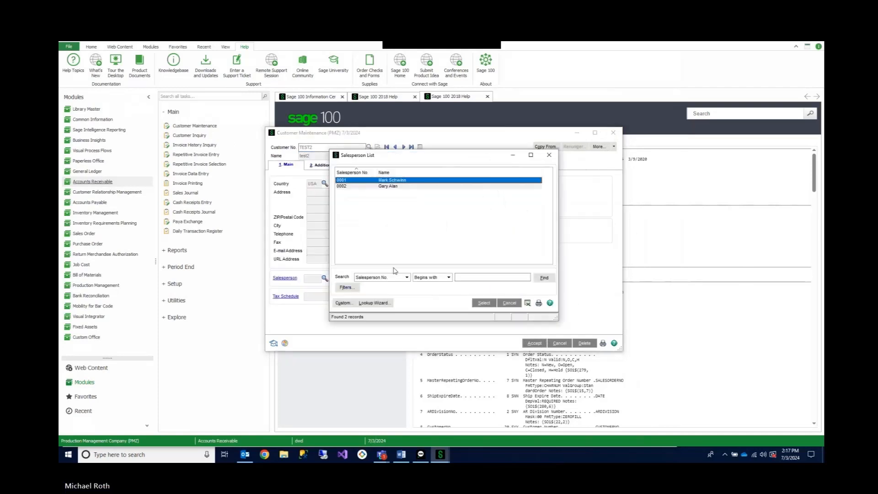
double_click(362, 181)
click(533, 343)
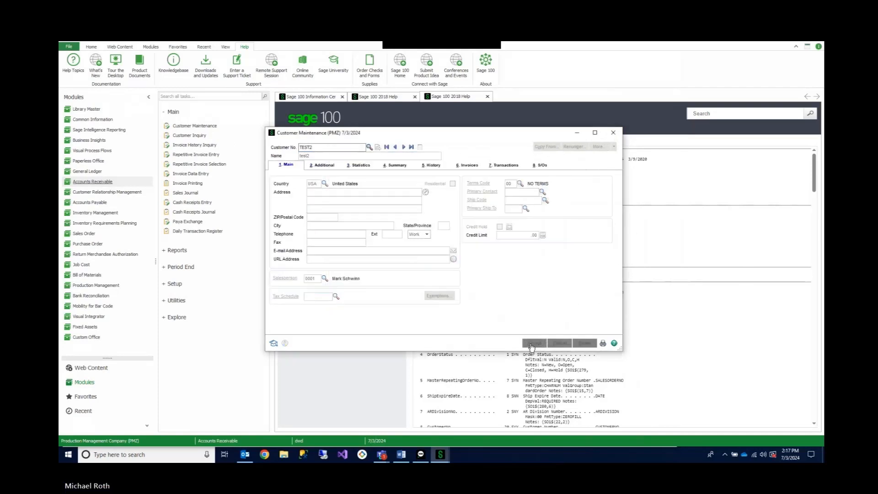
click(613, 132)
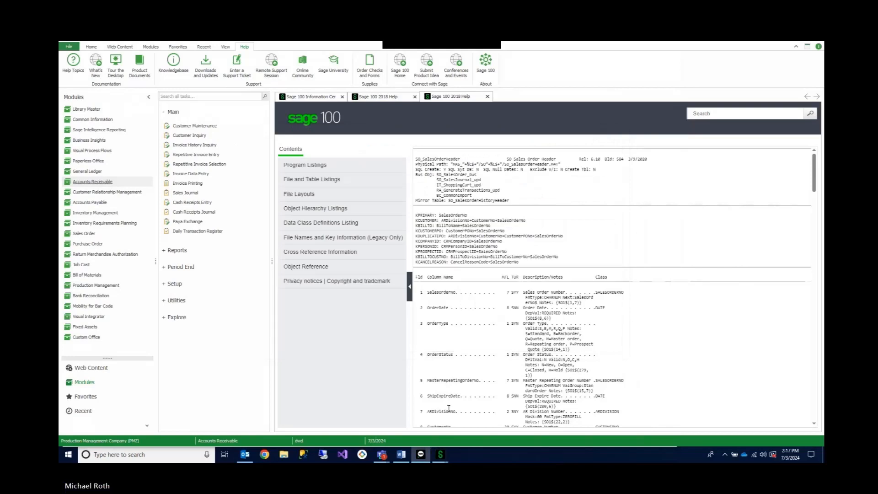
- Reopen the AR Customer Shadow table data, review its customer records, and close without changes
mouse_move(440, 454)
click(462, 435)
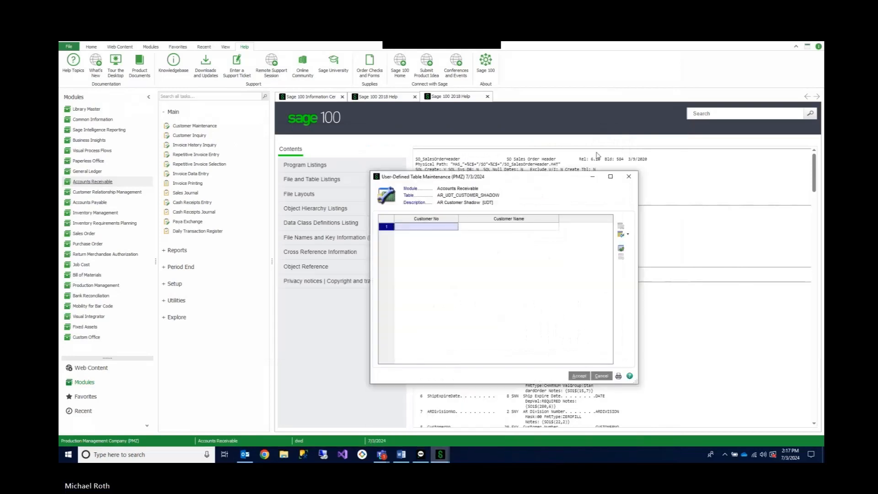
click(631, 176)
right_click(130, 264)
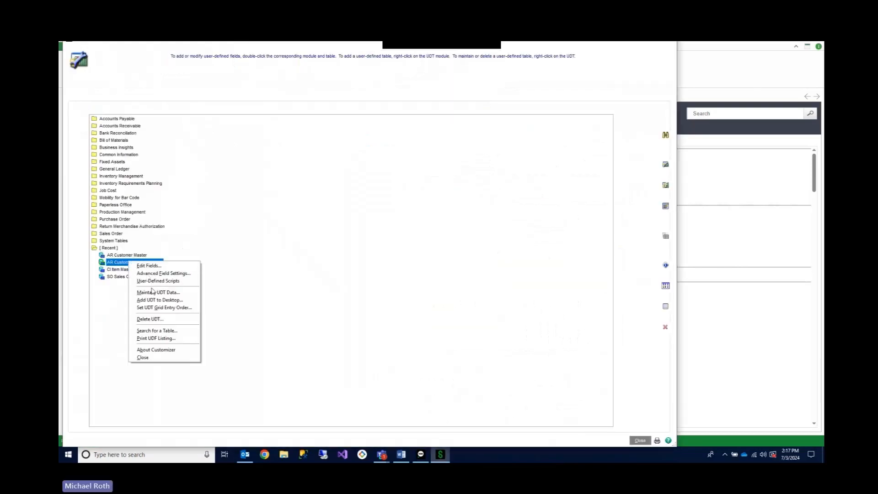
click(153, 289)
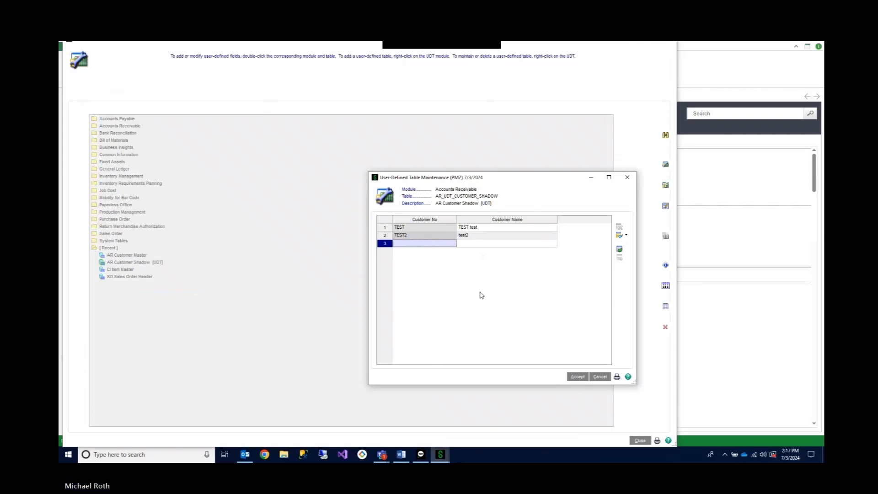
click(599, 377)
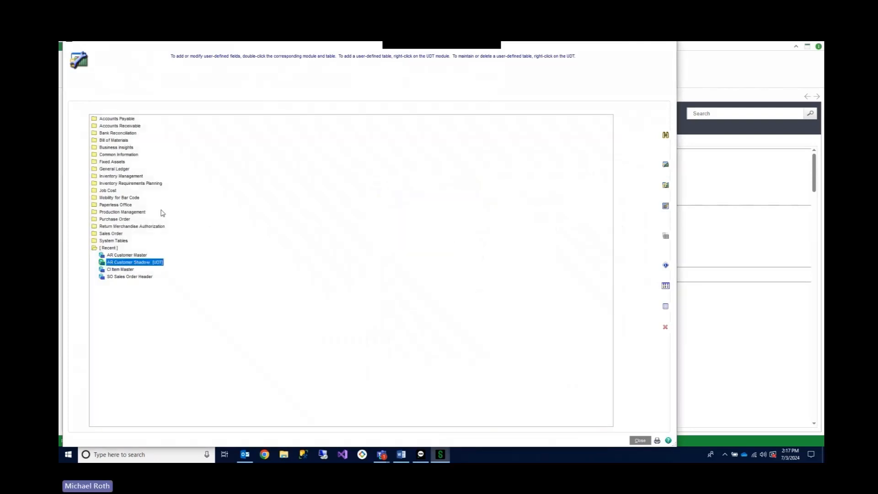
click(129, 178)
double_click(129, 178)
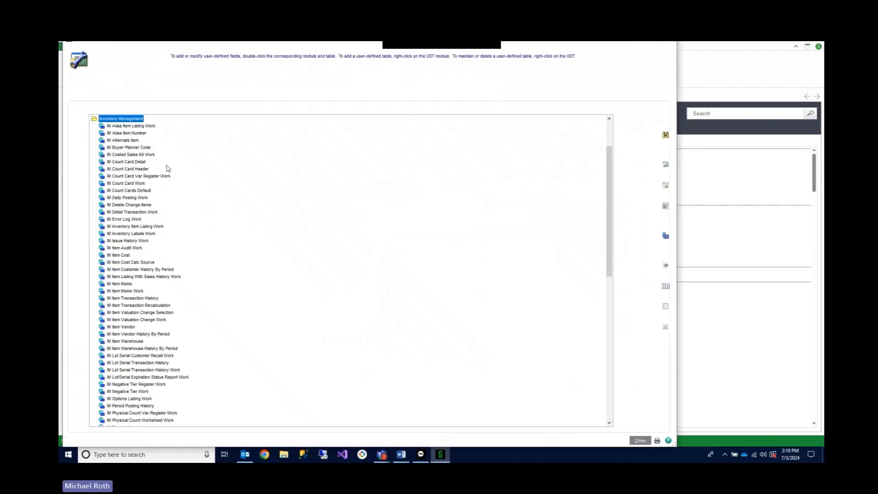
scroll(183, 192, down, 20)
scroll(197, 200, up, 20)
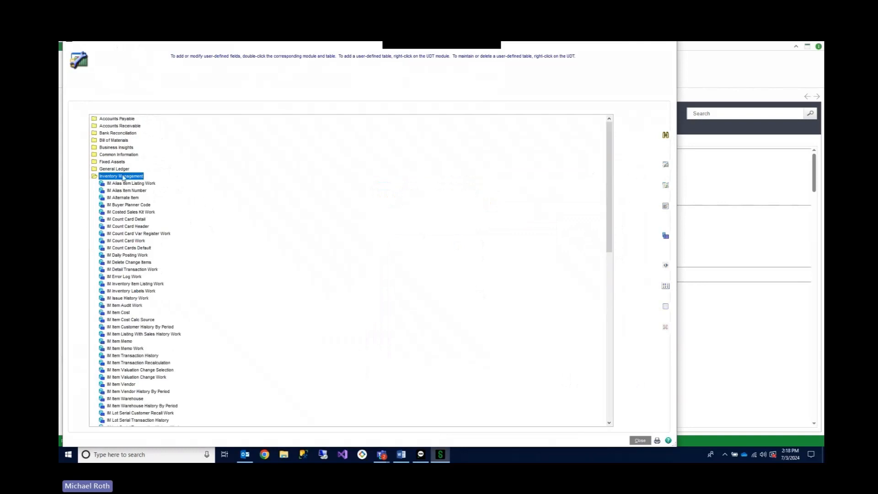
double_click(123, 177)
- Add a manual-entry user-defined field UDF_CUSTOMER_NO with the description "Customer #" to CI Item Master under Common Information
double_click(130, 155)
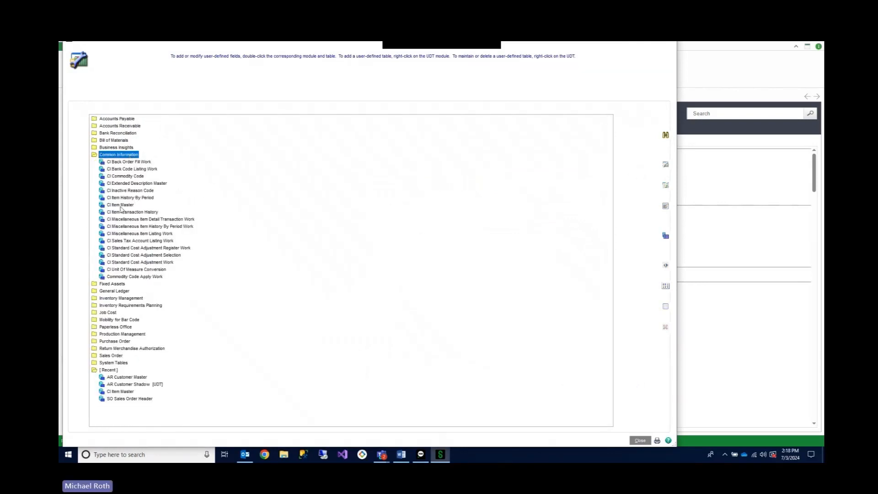
click(121, 205)
right_click(120, 206)
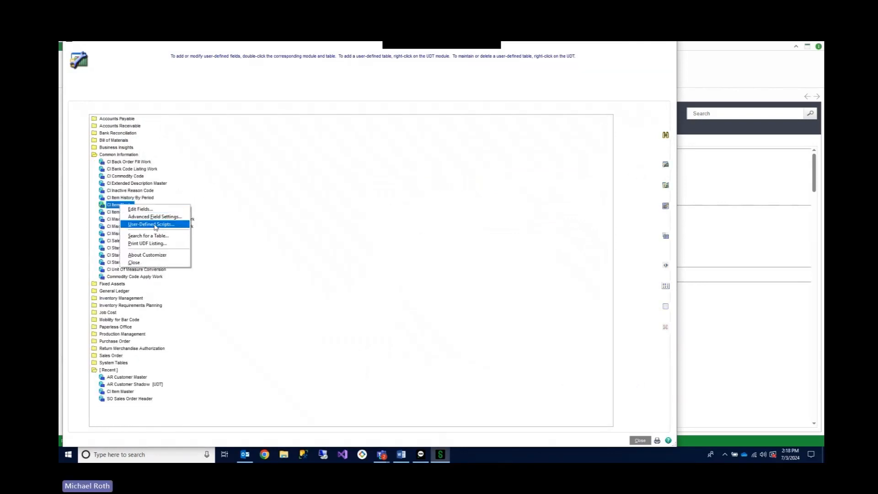
click(146, 210)
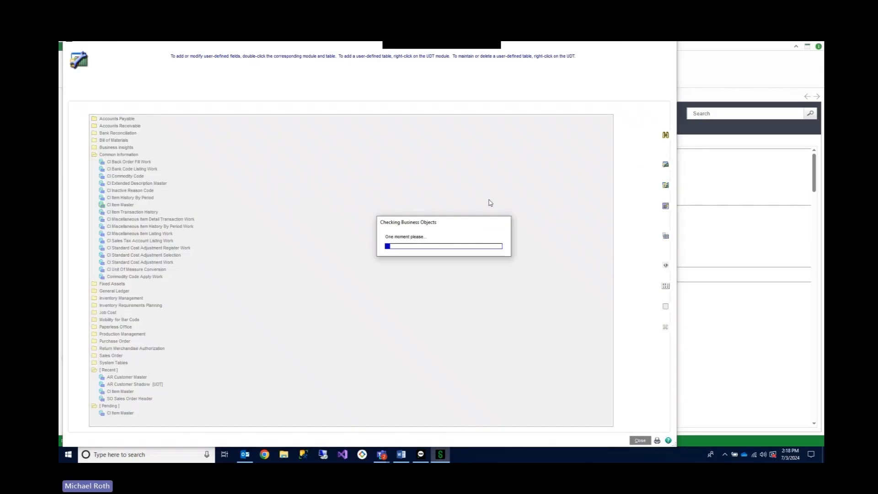
click(440, 173)
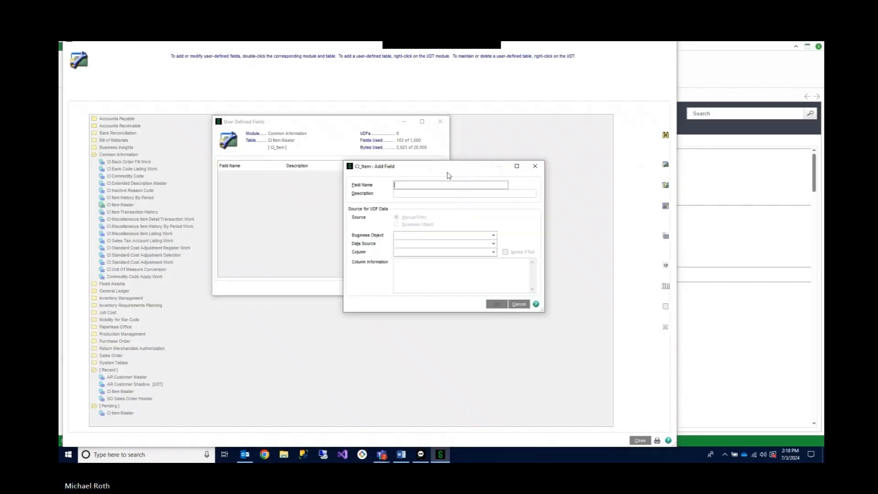
text(CUSTOMER )
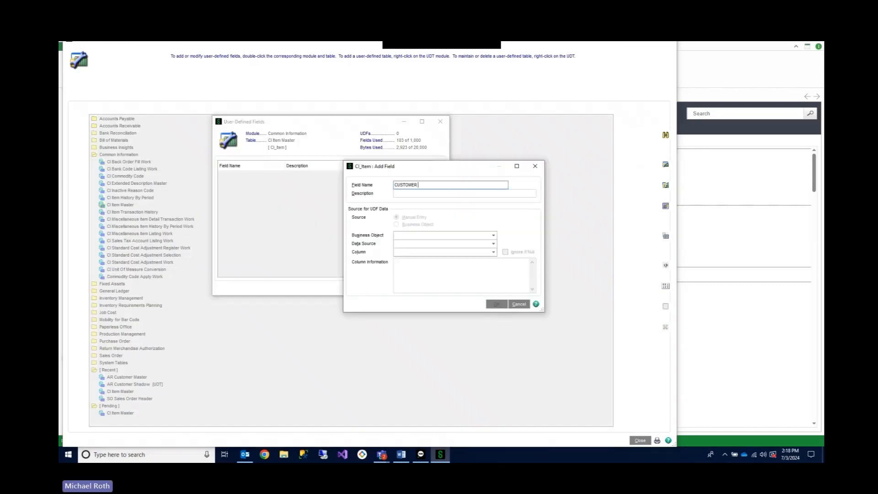
text(NO)
key(Tab)
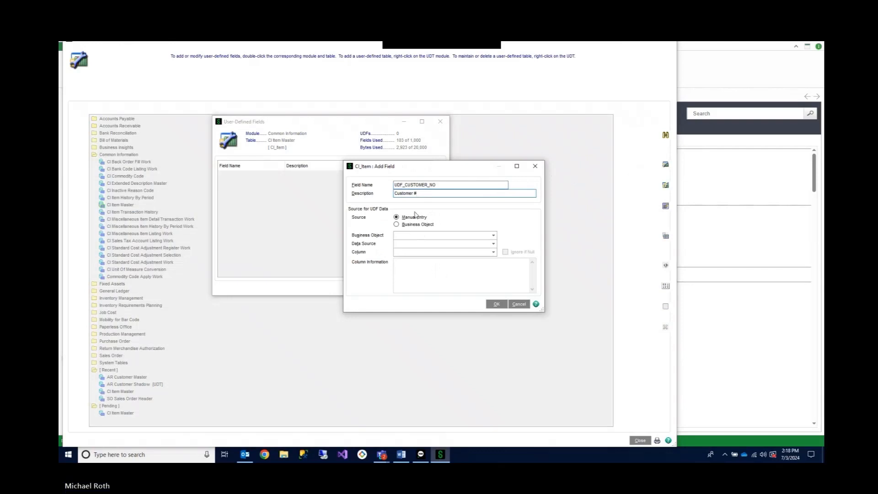
click(496, 305)
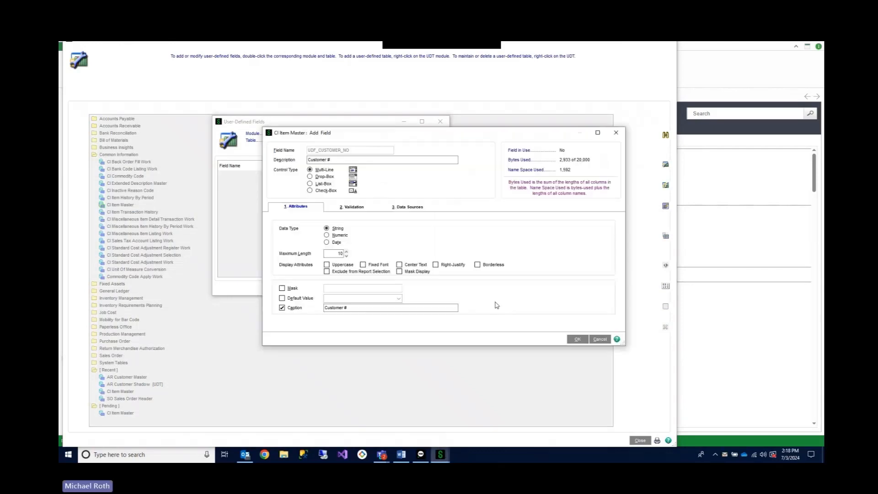
- Set the Customer # field's maximum length to 23 and validate it against the user-defined table AR_UDT_CUSTOMER_SHADOW
click(339, 253)
text(23)
click(358, 209)
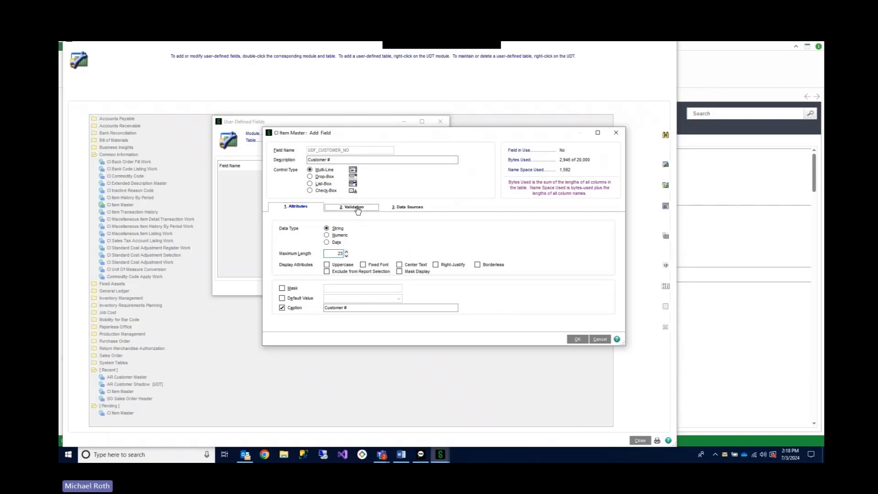
click(332, 296)
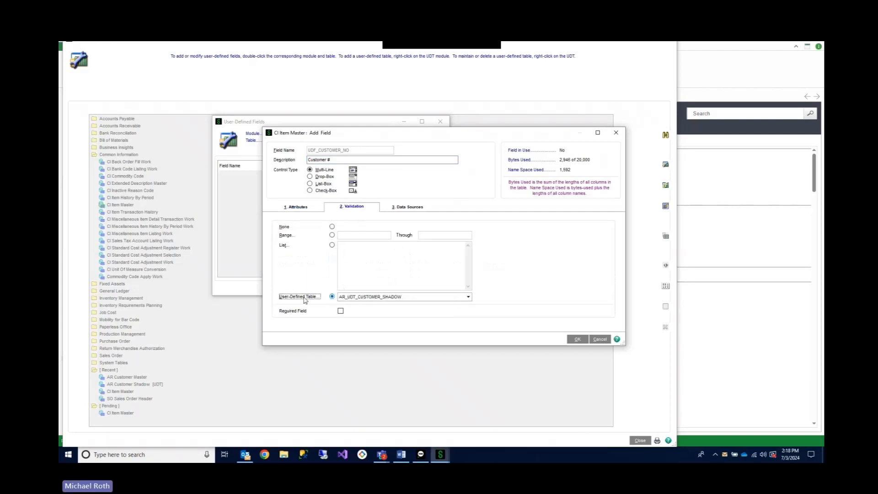
click(392, 297)
click(379, 305)
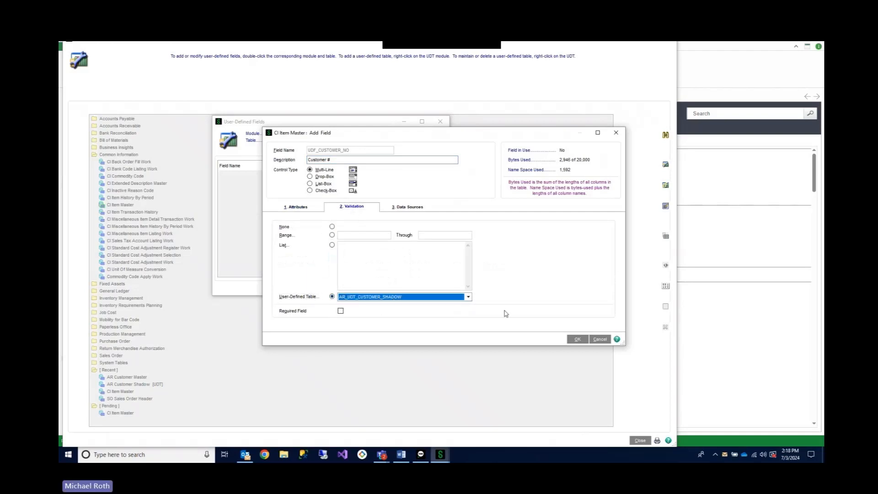
- Accept the Customer # field definition and apply the user-defined field update to CI Item Master
click(572, 339)
click(425, 291)
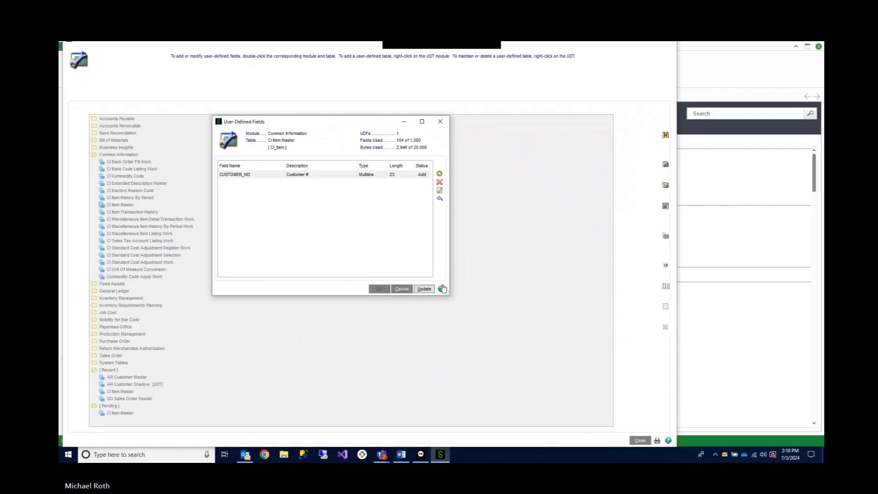
click(428, 201)
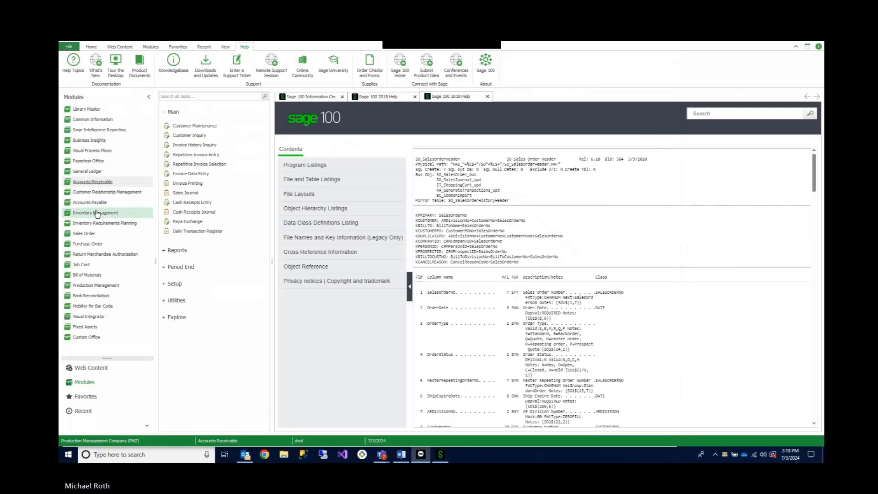
- Open Item Maintenance in Inventory Management, check its panel settings for the Customizer option, and close it
click(100, 212)
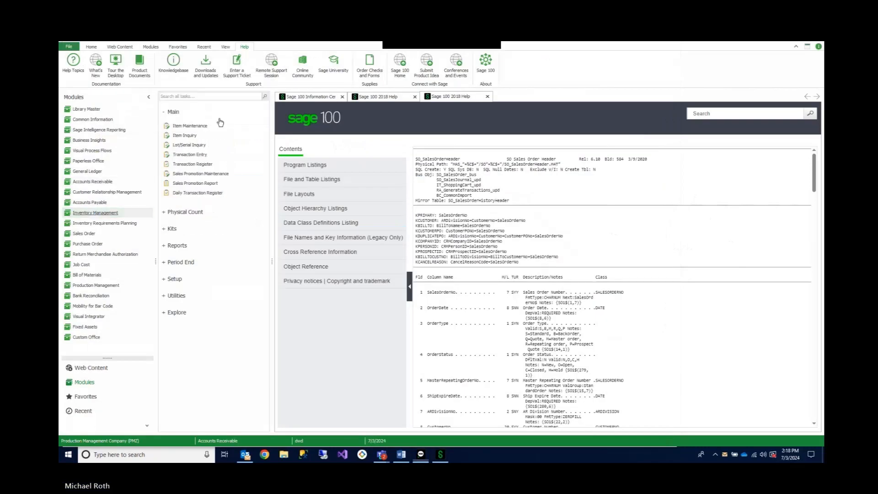
click(196, 124)
right_click(532, 234)
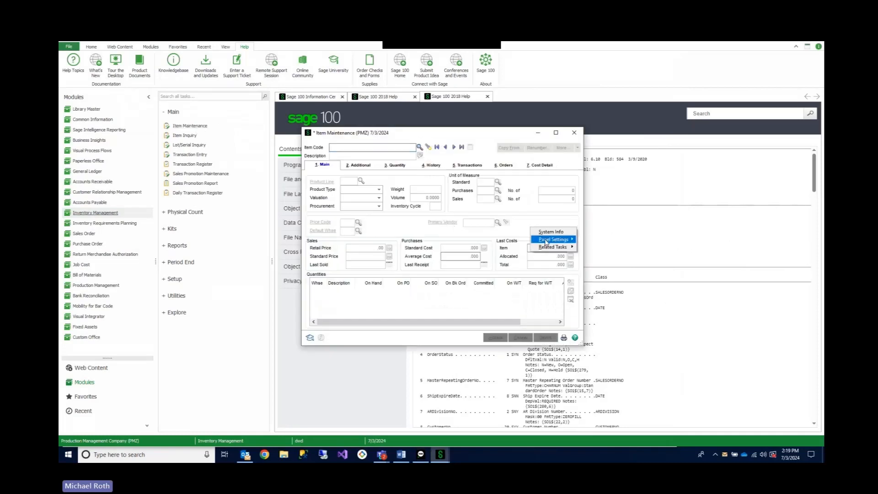
mouse_move(562, 239)
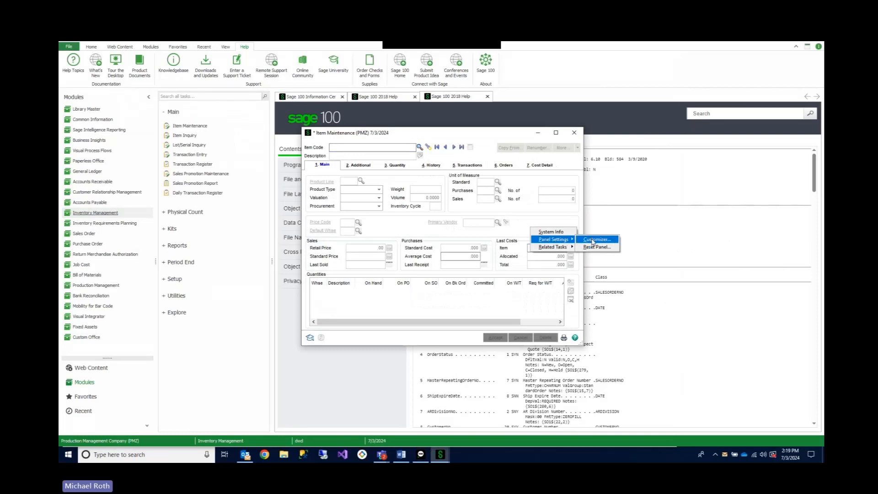
click(575, 133)
- Open Customizer Selection in Custom Office and expand the Item Maintenance panels under Inventory Management
click(87, 338)
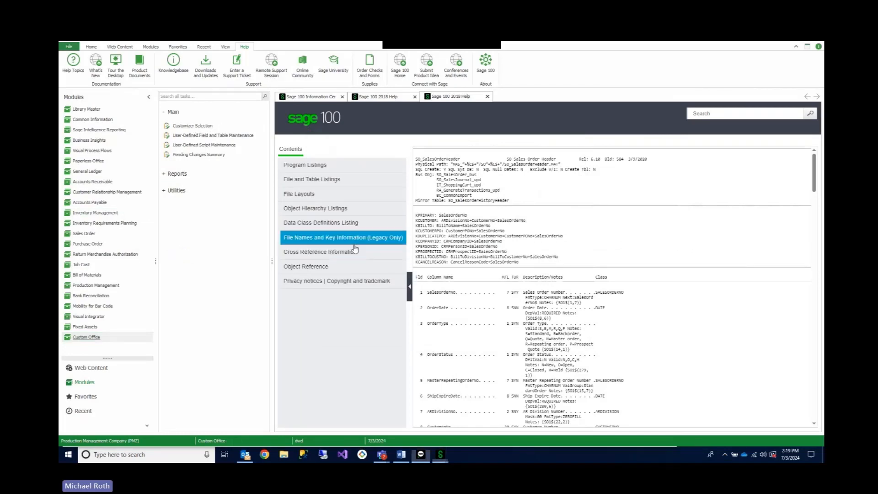
drag(823, 179, 316, 155)
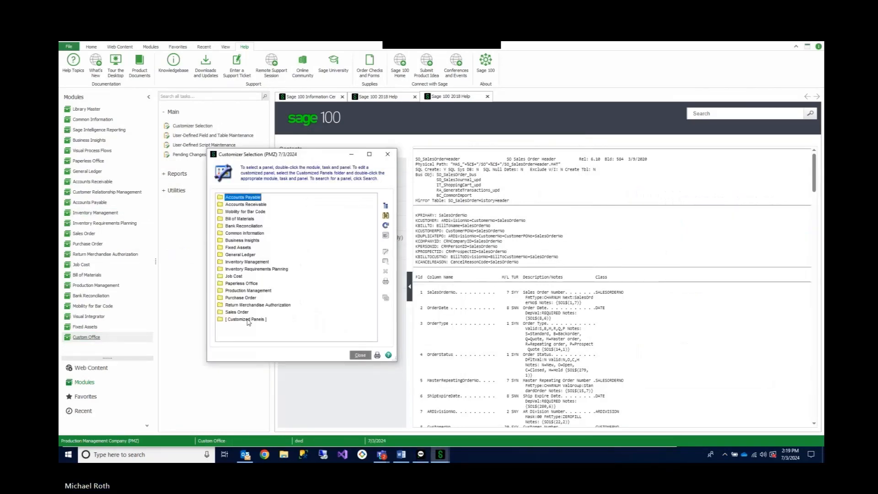
double_click(246, 263)
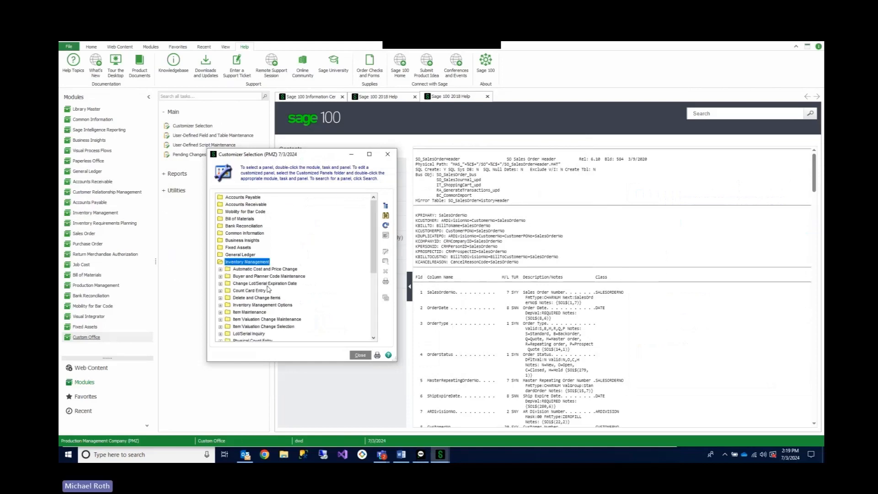
double_click(250, 314)
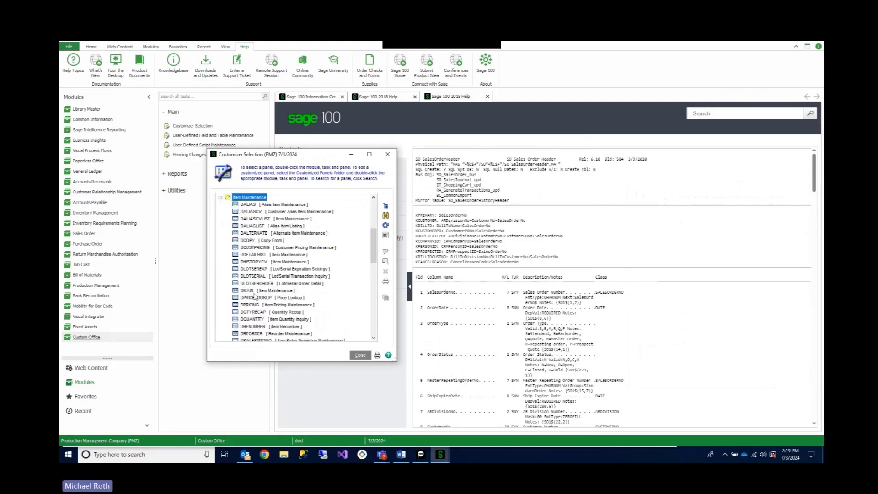
scroll(302, 283, down, 4)
scroll(290, 274, up, 3)
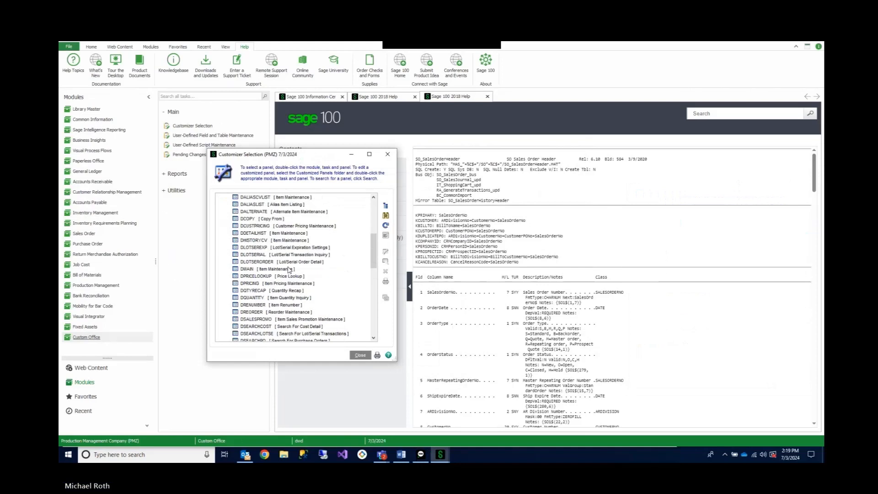
right_click(256, 269)
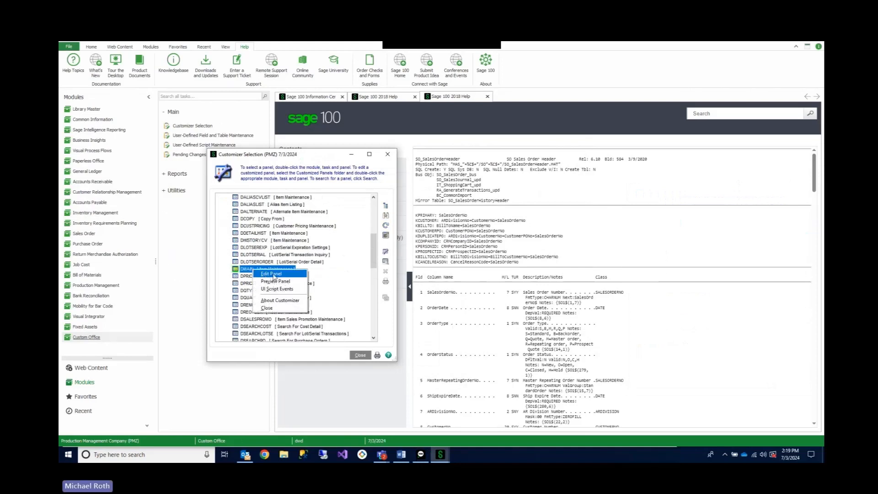
click(274, 274)
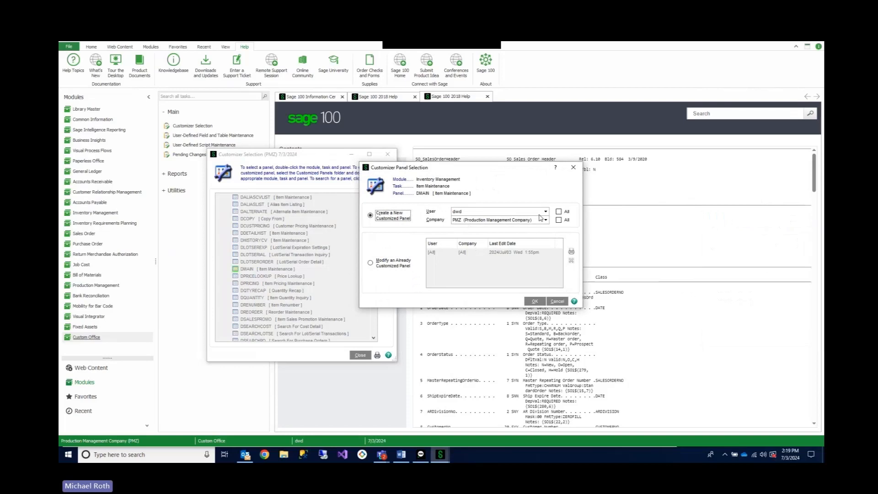
click(389, 264)
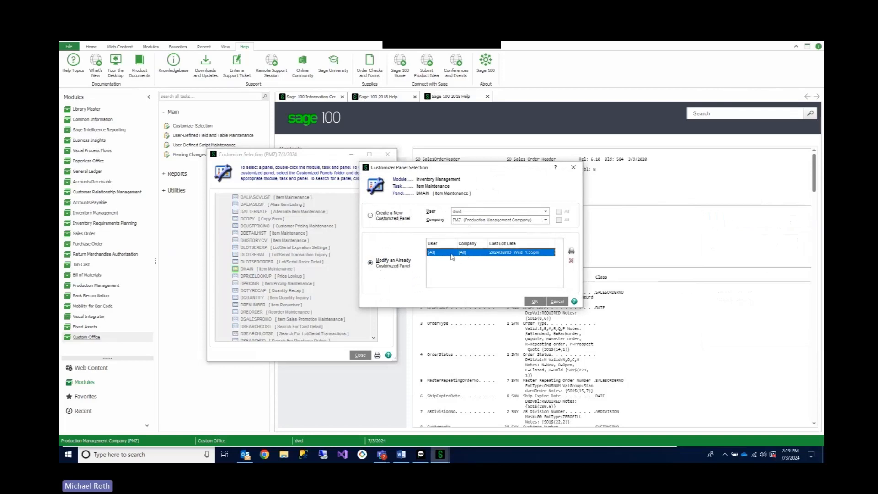
click(535, 301)
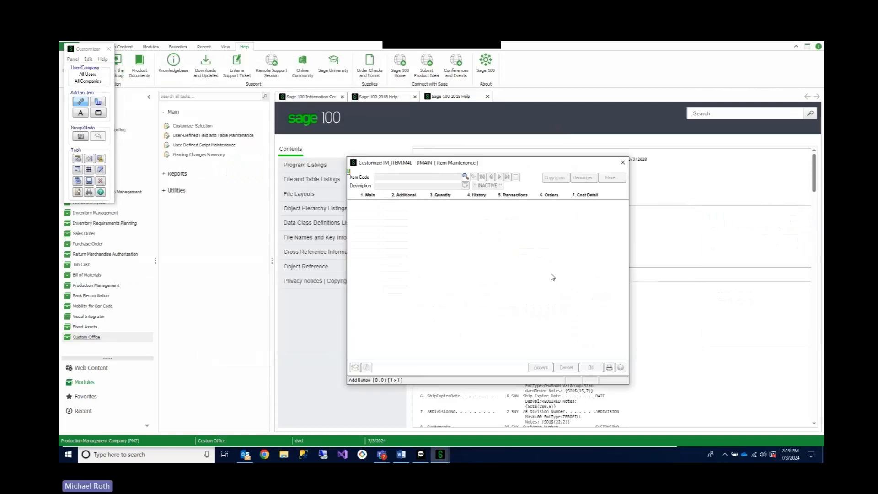
click(623, 163)
scroll(275, 279, down, 1)
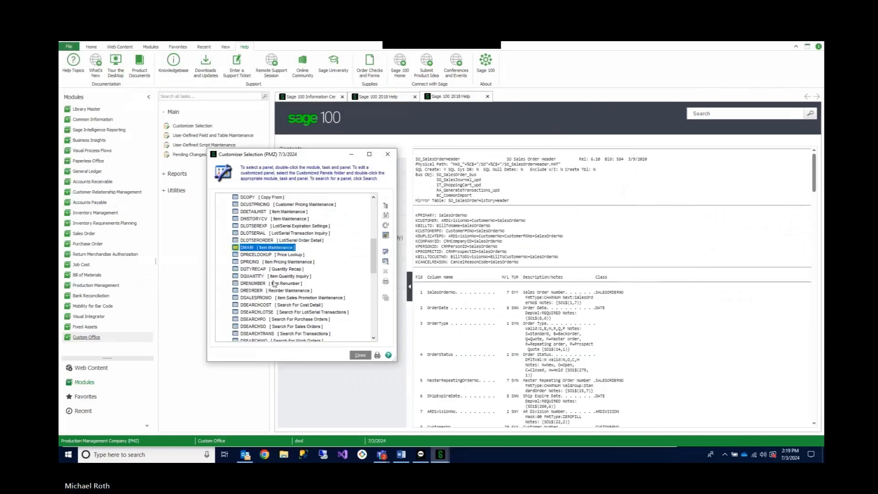
scroll(269, 253, down, 4)
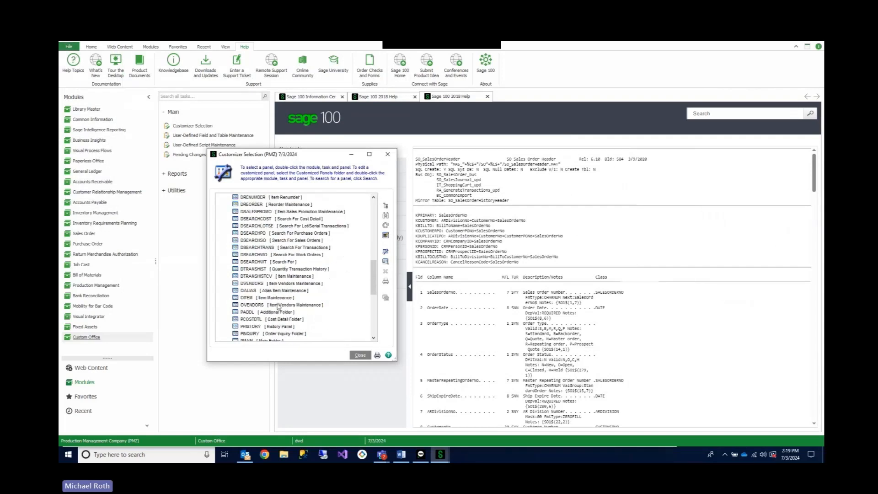
scroll(277, 307, down, 2)
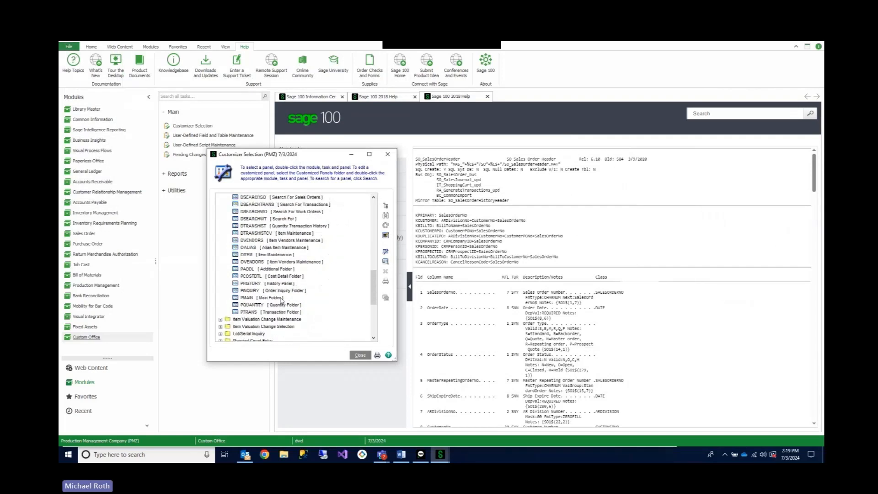
right_click(254, 298)
click(272, 304)
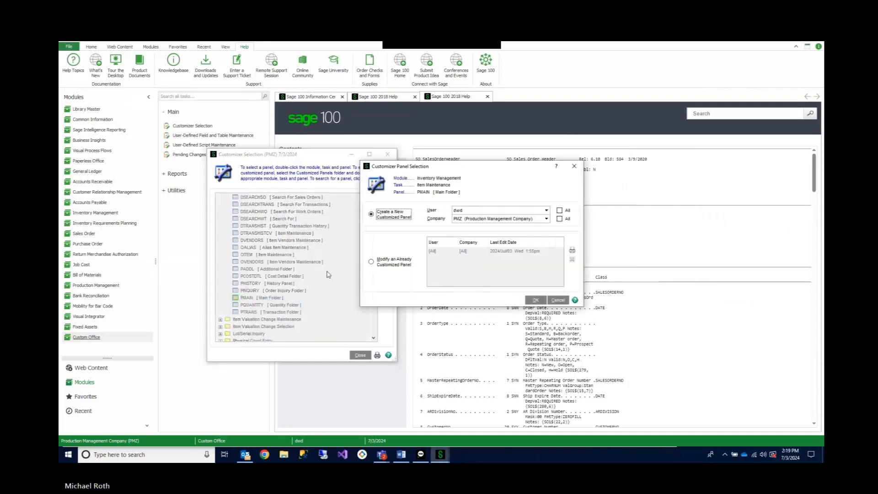
click(558, 299)
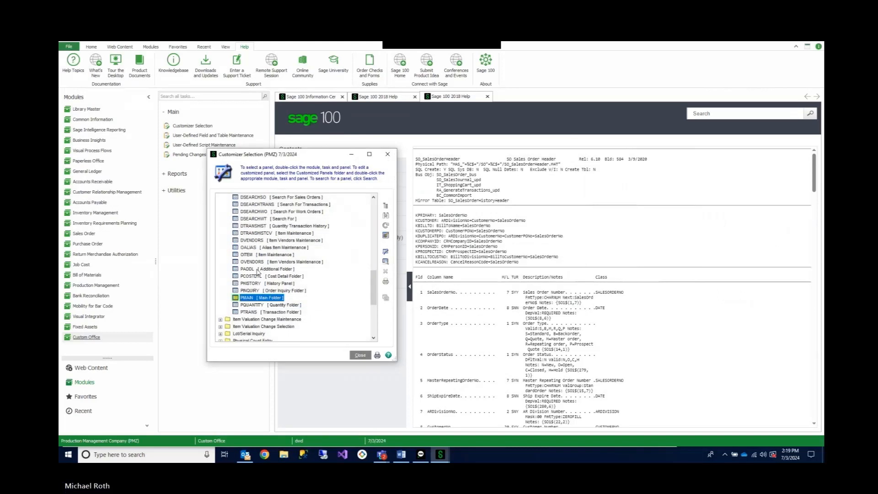
- Open the existing all-users, all-companies customization of the PADDL (Additional Folder) panel for editing
click(258, 270)
right_click(257, 270)
click(274, 276)
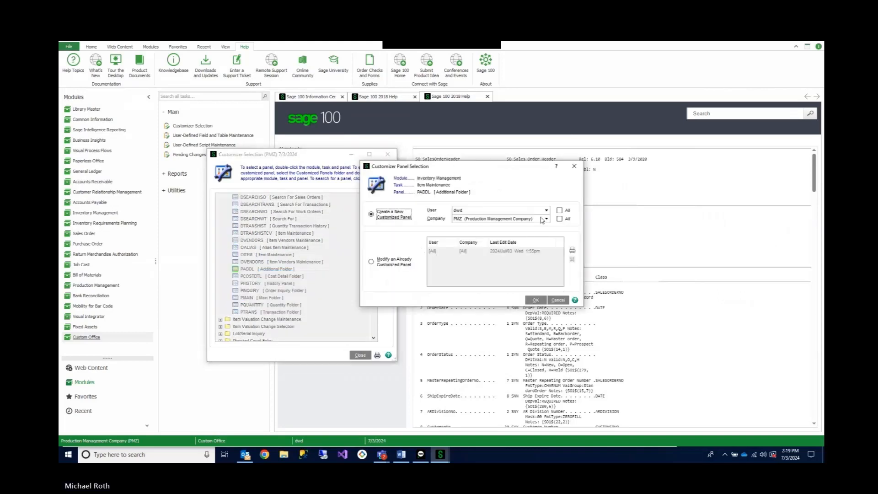
click(371, 262)
click(535, 300)
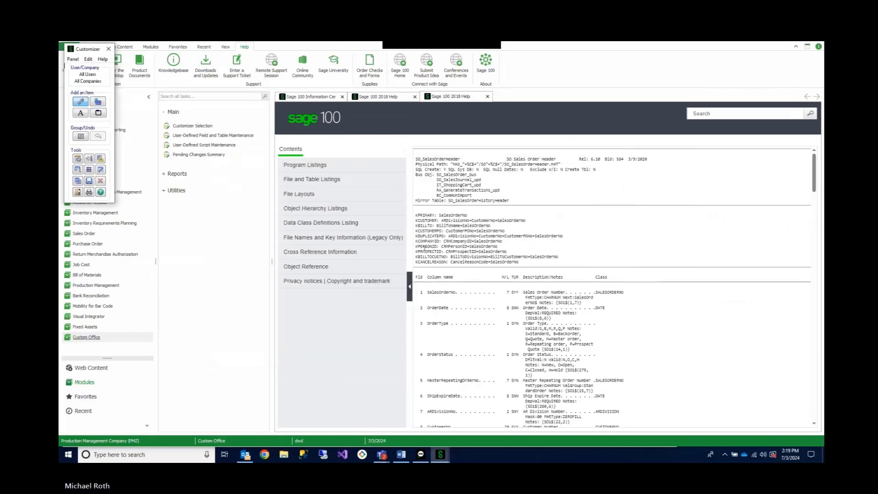
- Add the UDF_CUSTOMER_NO field from MAIN to the Additional Folder panel, about 22 x 1 in size, below Last Physical Count
click(99, 103)
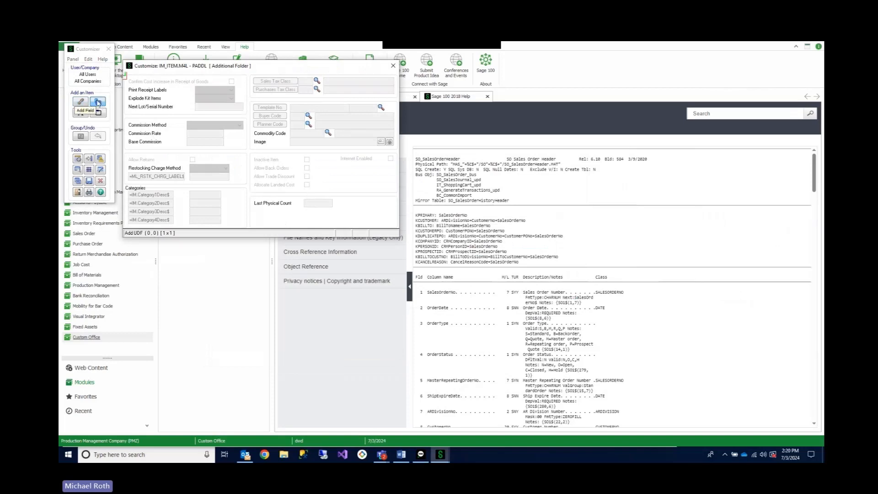
drag(312, 213, 376, 223)
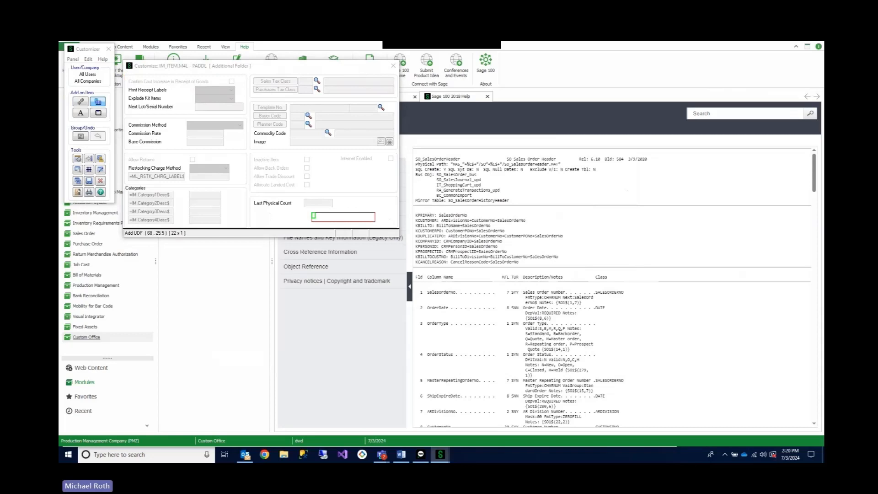
click(374, 193)
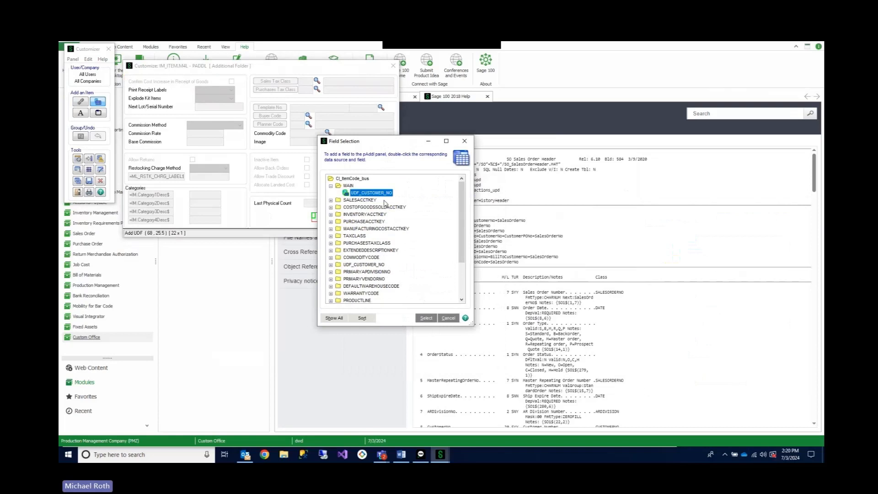
click(426, 317)
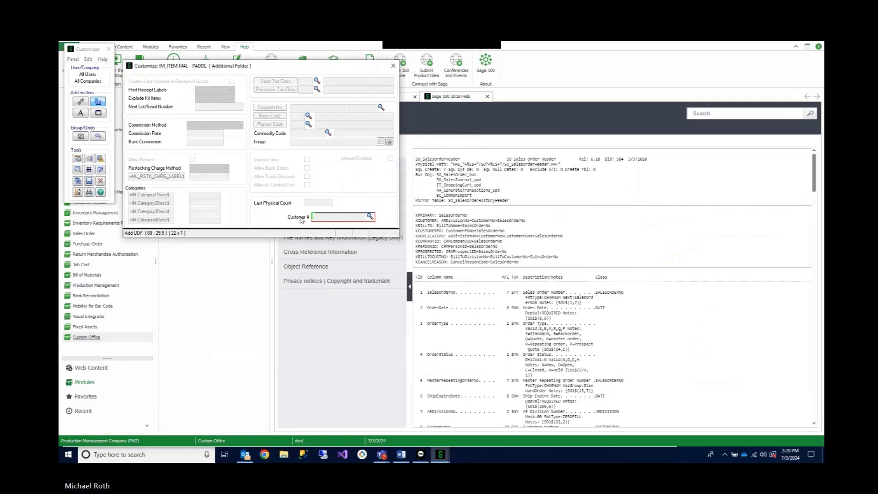
- Align the Customer # label and its input field directly under Last Physical Count and save the panel customizations
drag(271, 211, 265, 215)
drag(325, 217, 292, 215)
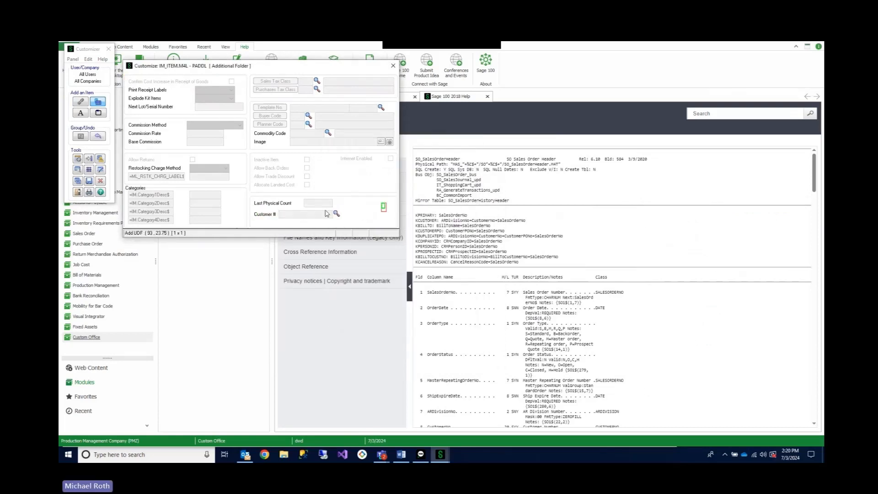
click(393, 65)
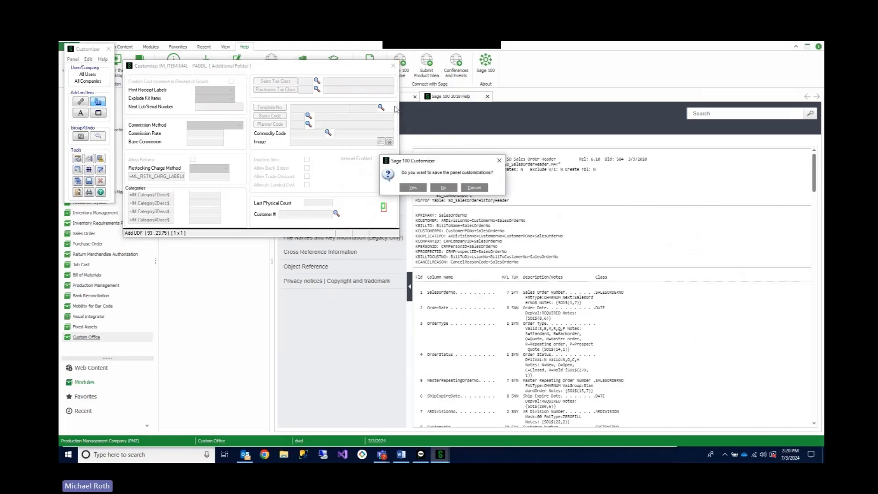
click(413, 188)
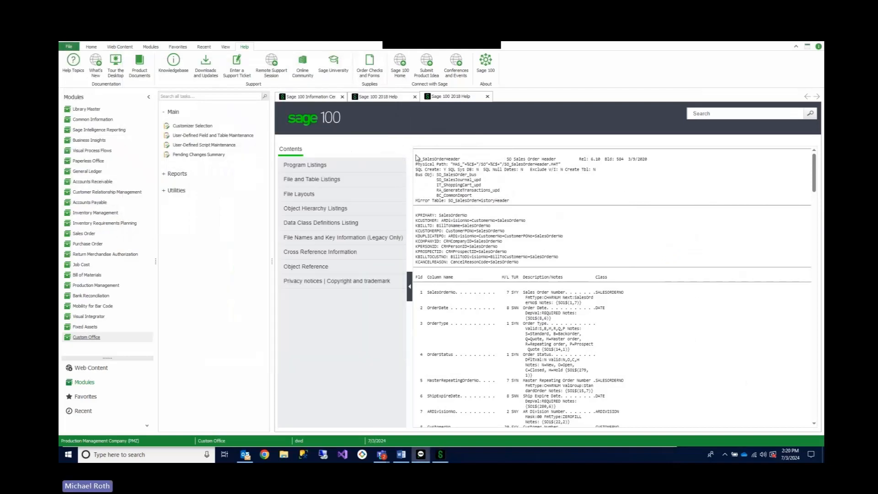
- Close the user-defined field and table window and load the 100MHZ motherboard item in Inventory Management's Item Maintenance
click(440, 454)
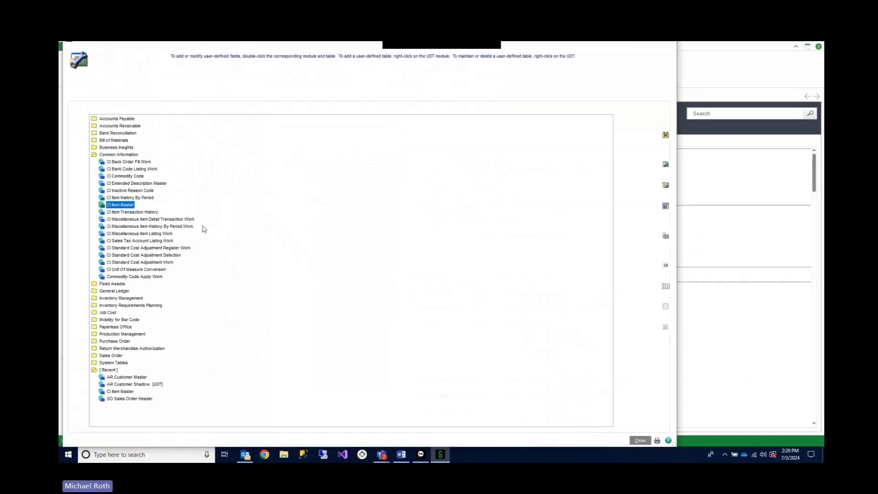
click(640, 440)
click(95, 213)
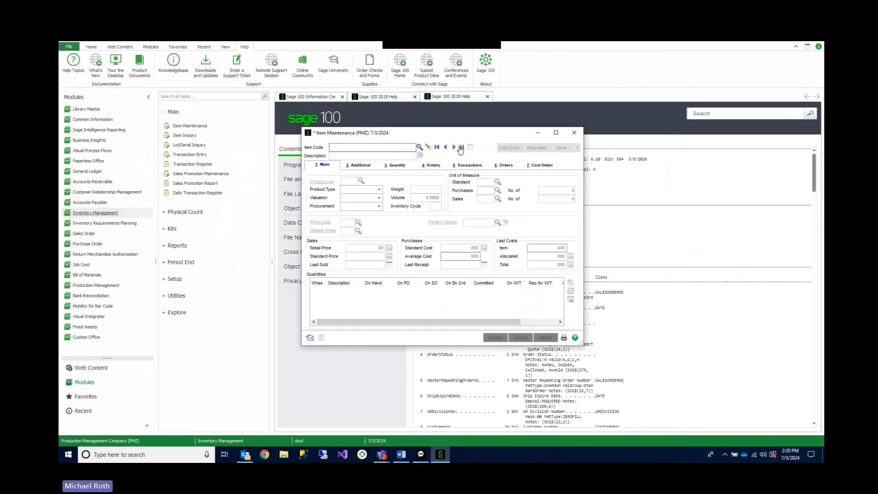
click(454, 147)
click(420, 155)
click(493, 299)
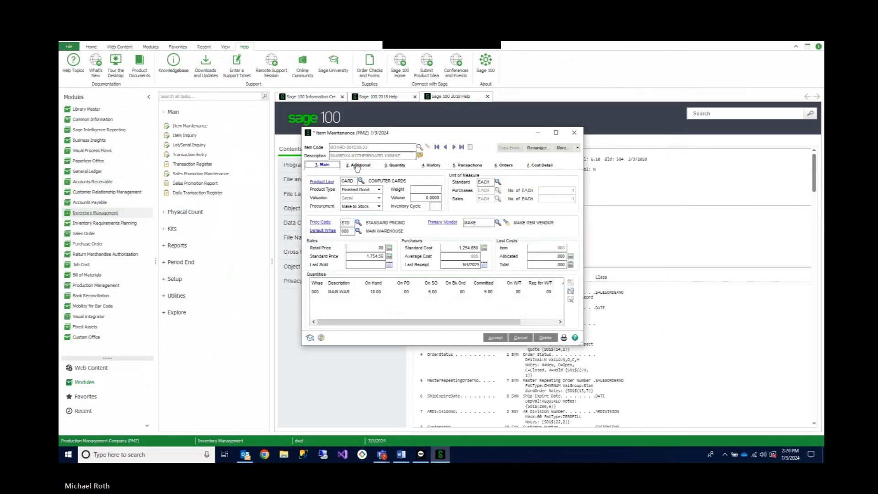
- Fill the item's Customer # field under Additional with the first customer from the AR Customer Shadow lookup
click(360, 165)
click(487, 315)
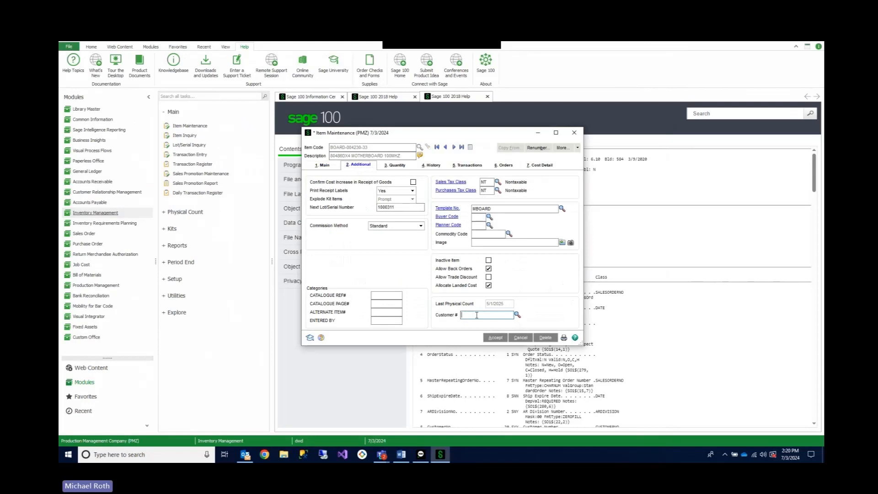
click(518, 315)
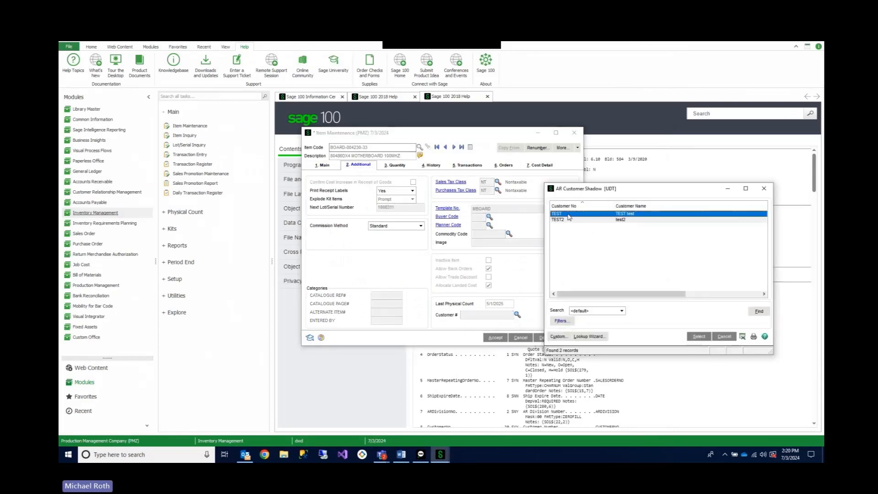
double_click(569, 218)
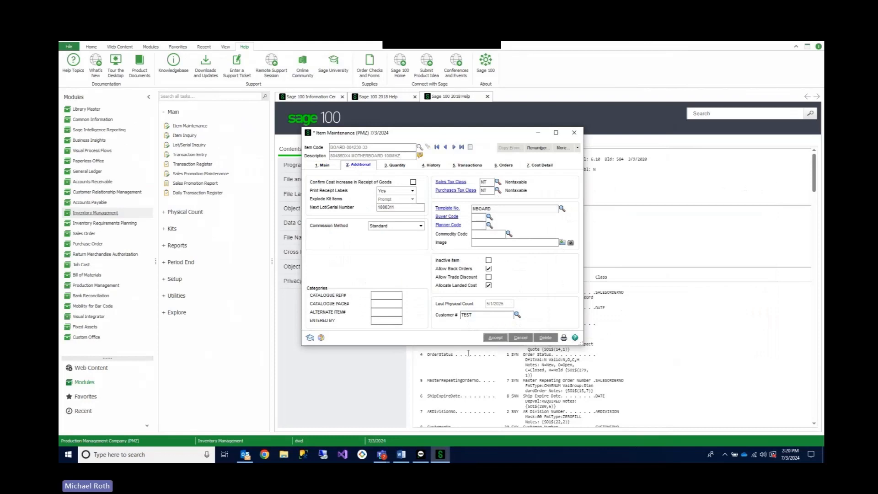
- Reopen the Customer # lookup to review the available AR Customer Shadow records
click(517, 315)
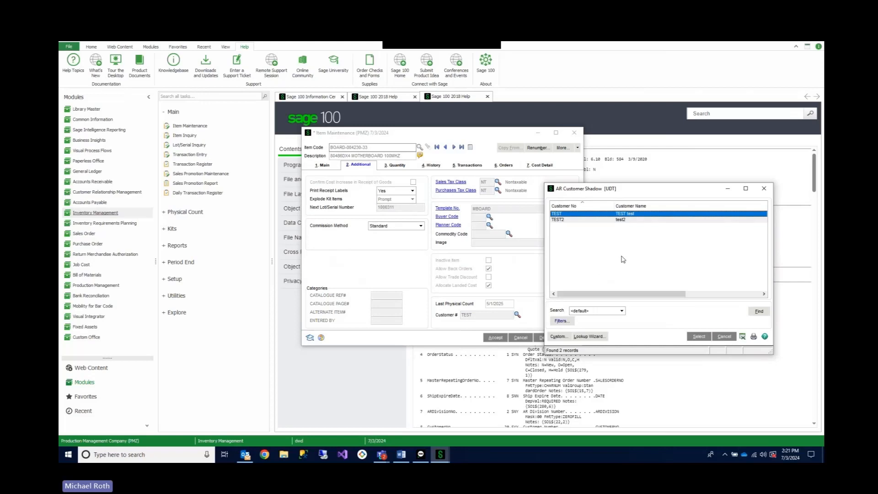
key(alt+Tab)
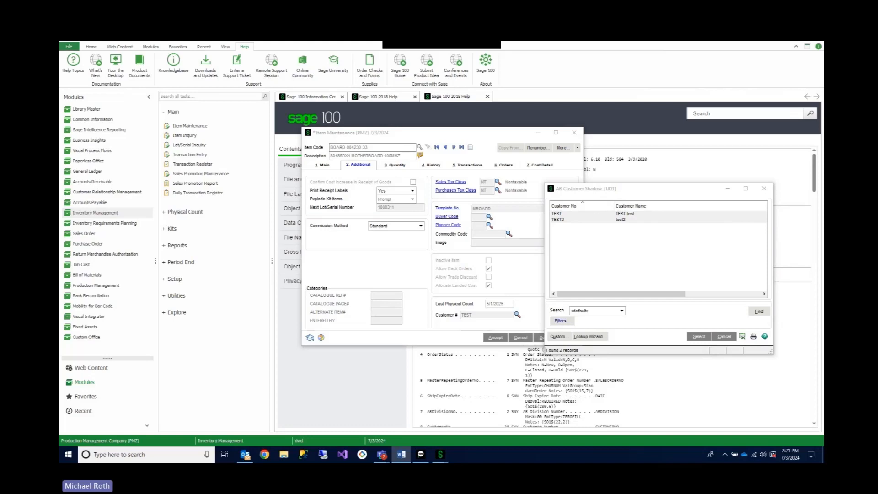
key(alt+Tab)
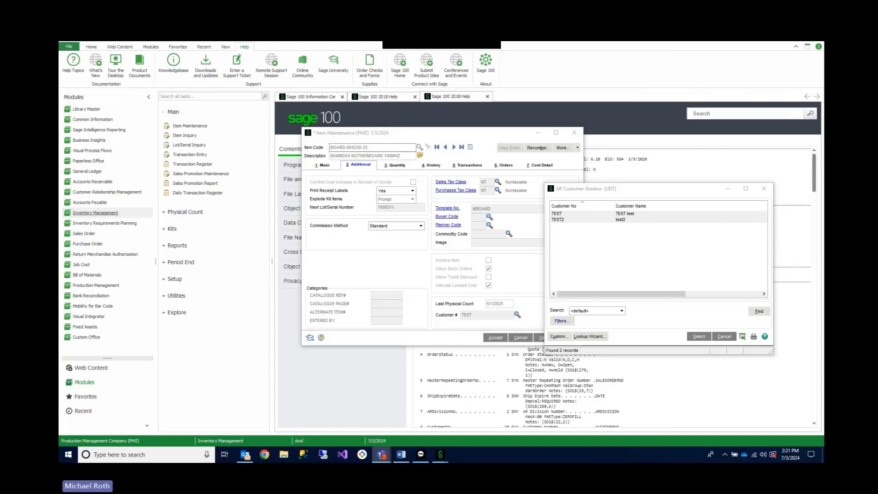